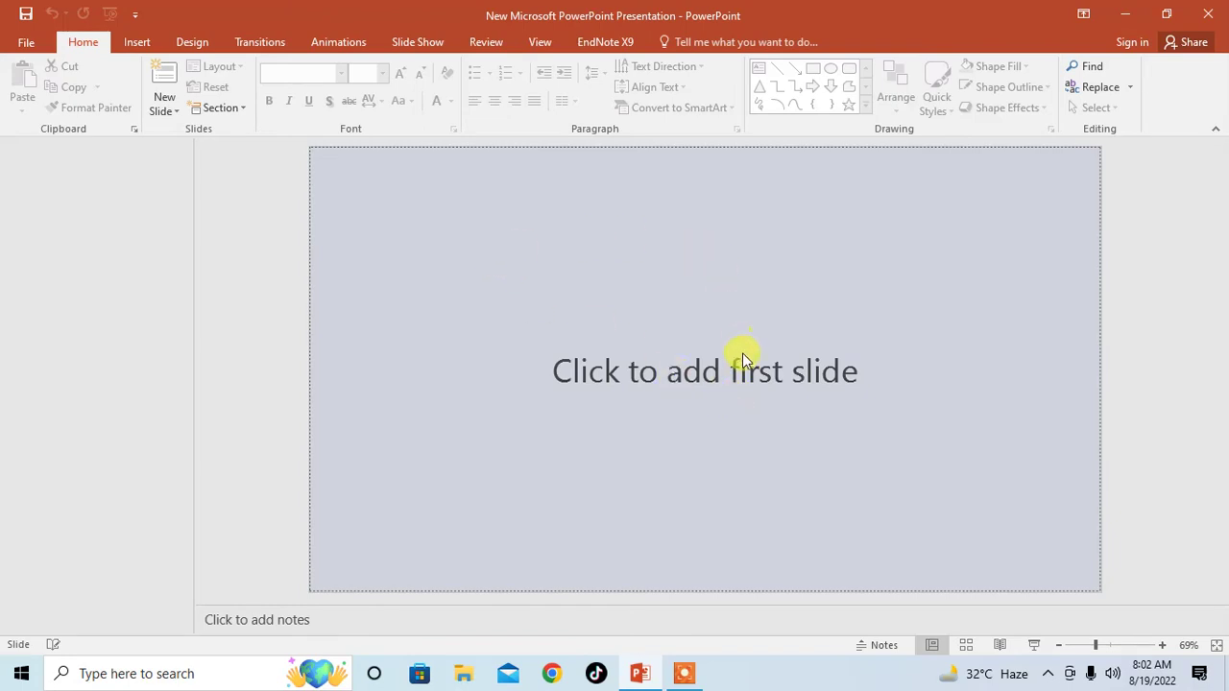
# Add the first slide, a title slide with empty title and subtitle placeholders.
pyautogui.click(674, 366)
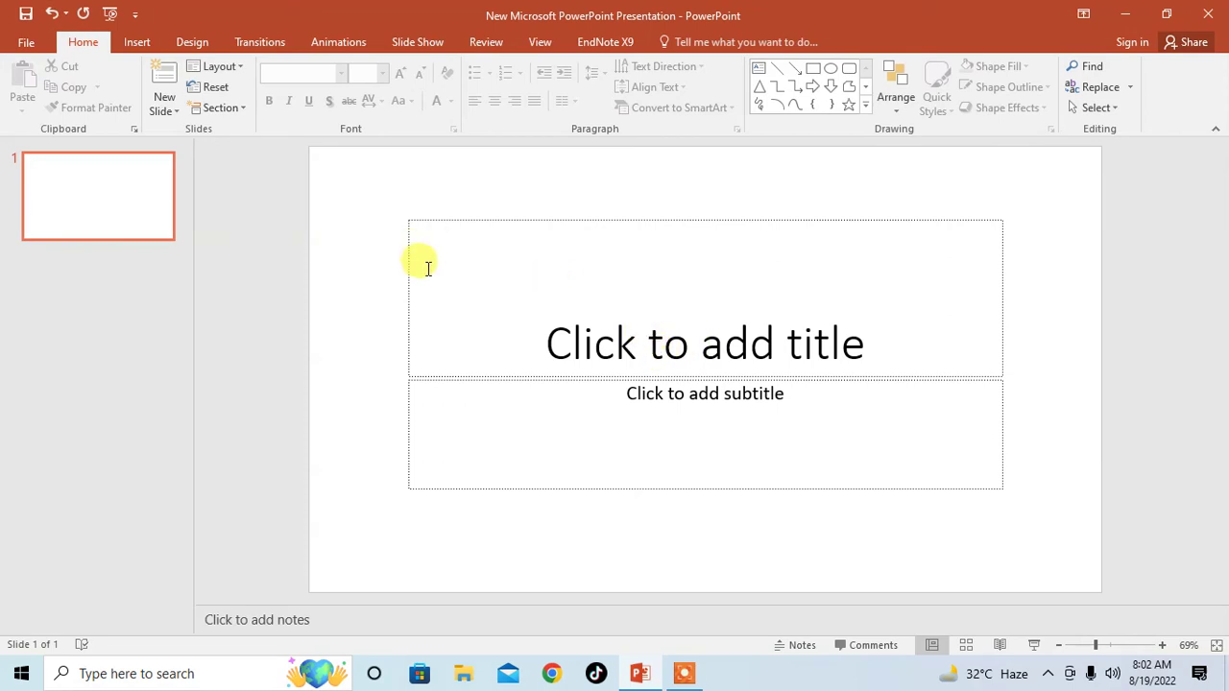
# Apply the Blank layout to slide 1, leaving it completely empty.
pyautogui.click(236, 67)
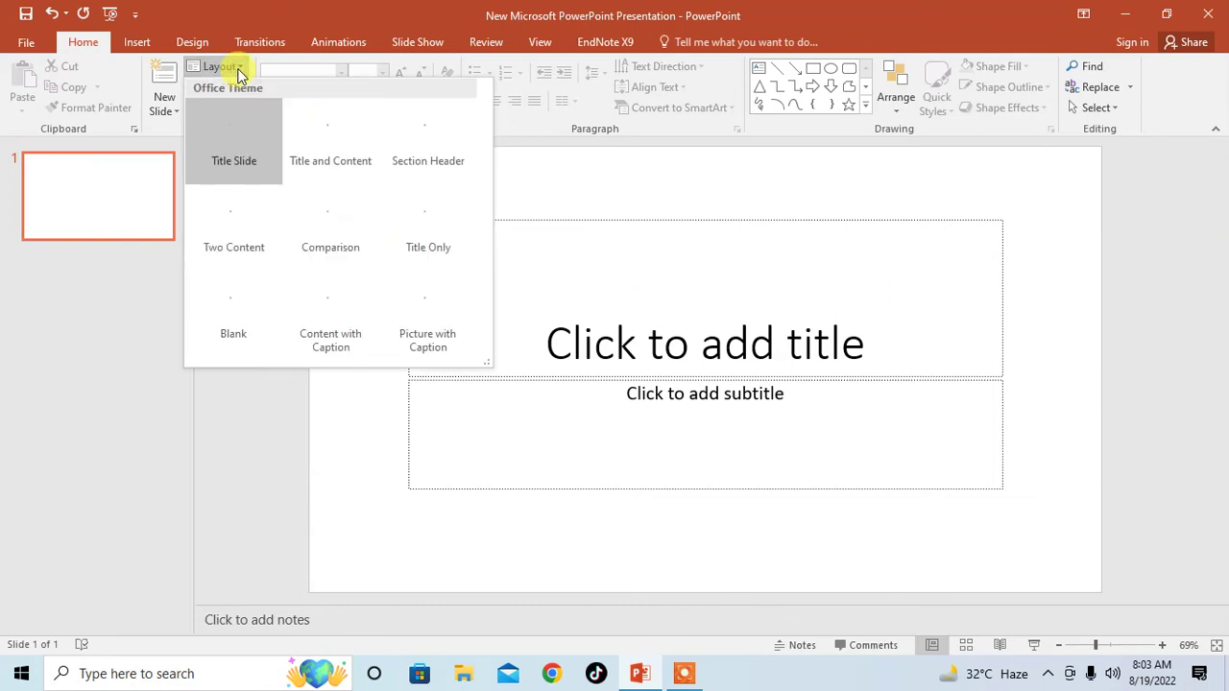
pyautogui.click(254, 313)
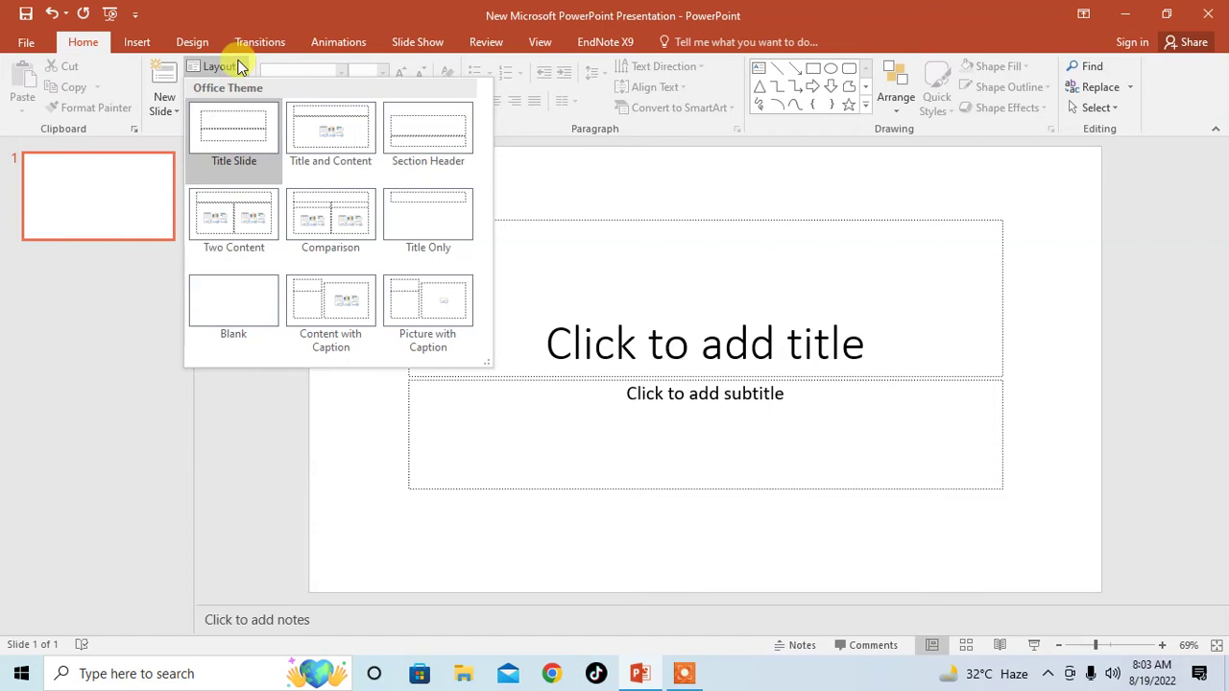
pyautogui.click(240, 68)
pyautogui.click(240, 68)
pyautogui.click(251, 317)
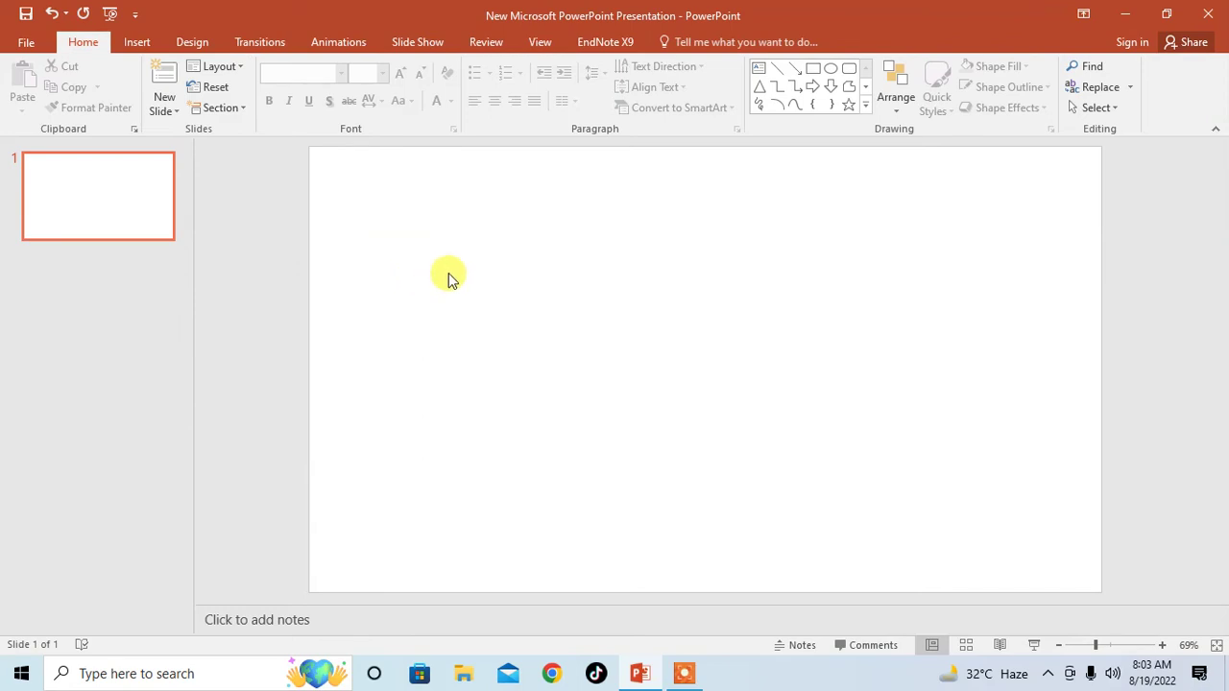
# In Design > Format Background, choose Picture or texture fill and browse for a picture file.
pyautogui.click(192, 42)
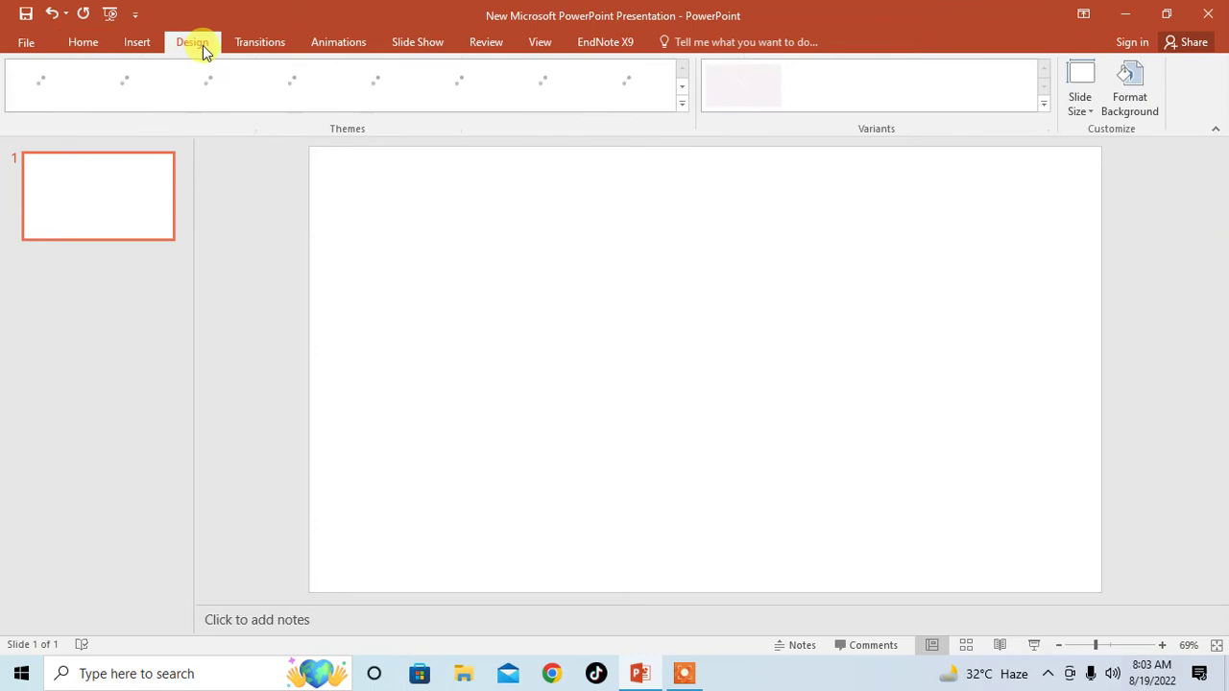
pyautogui.click(1135, 102)
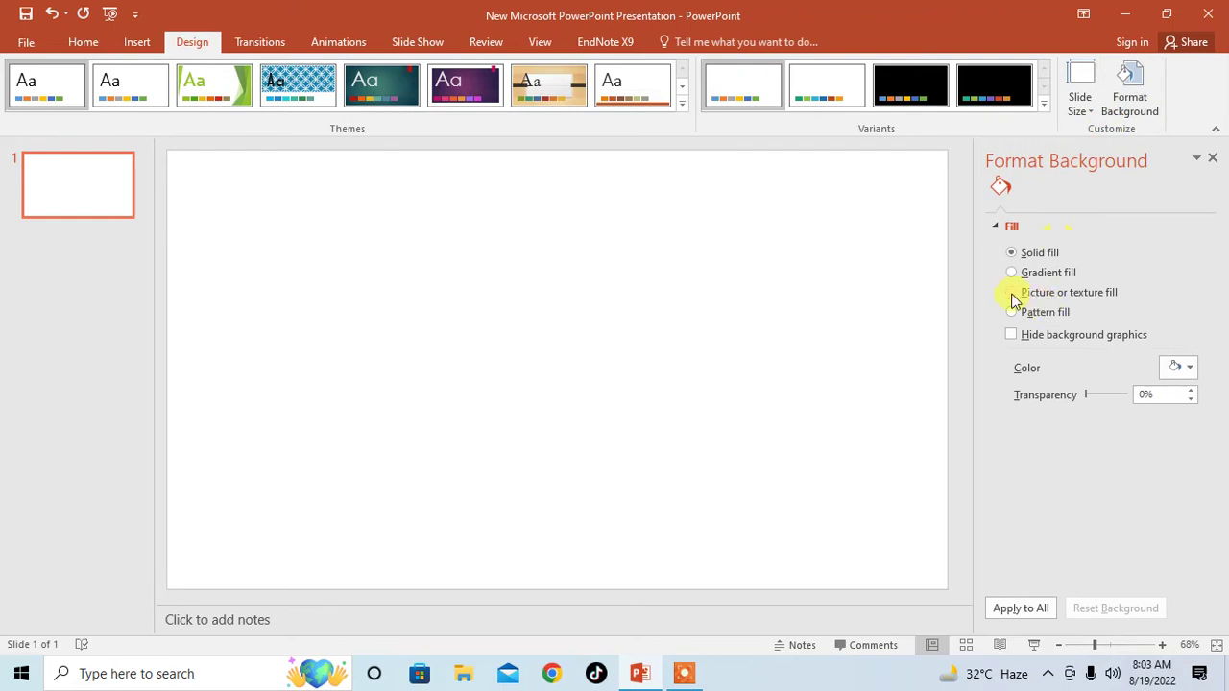
pyautogui.click(1011, 294)
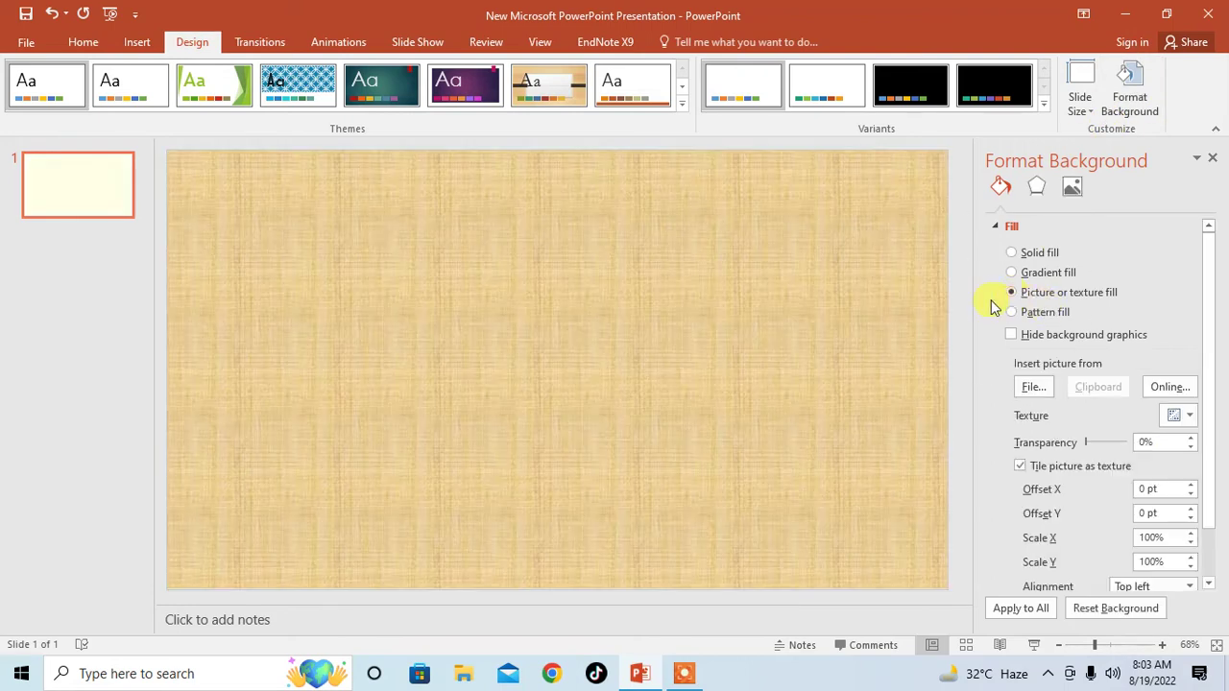
pyautogui.click(1035, 387)
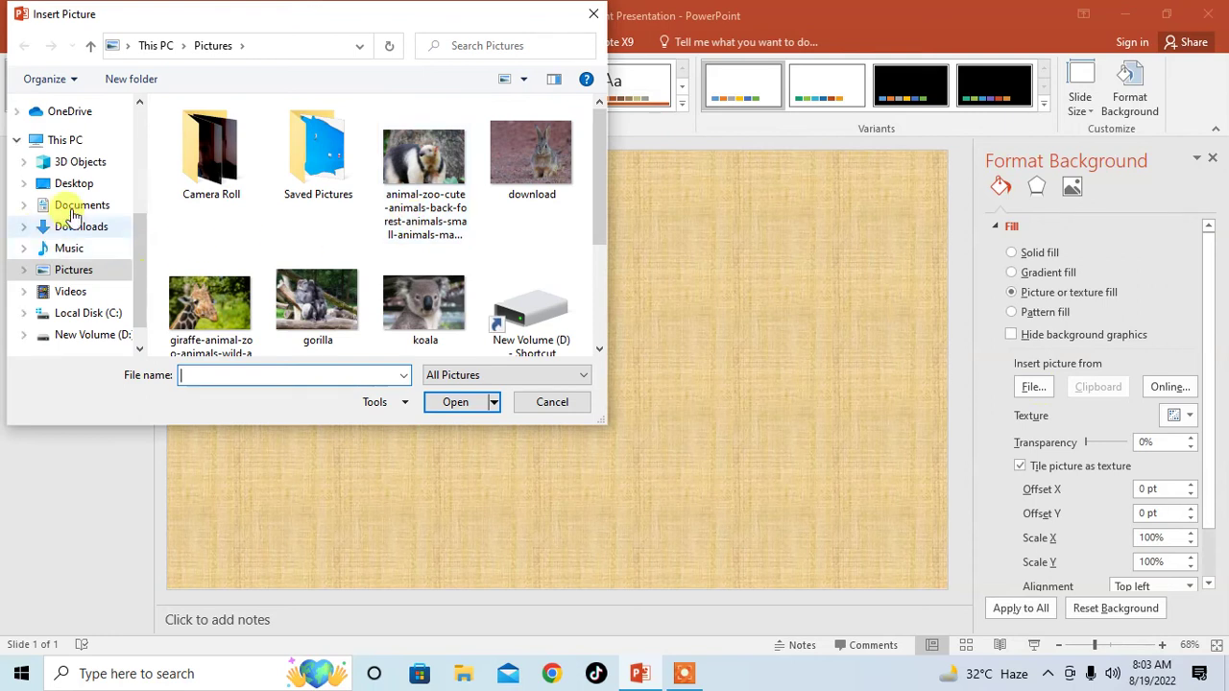
# Insert the Logo picture from the Desktop as slide 1's background.
pyautogui.click(88, 183)
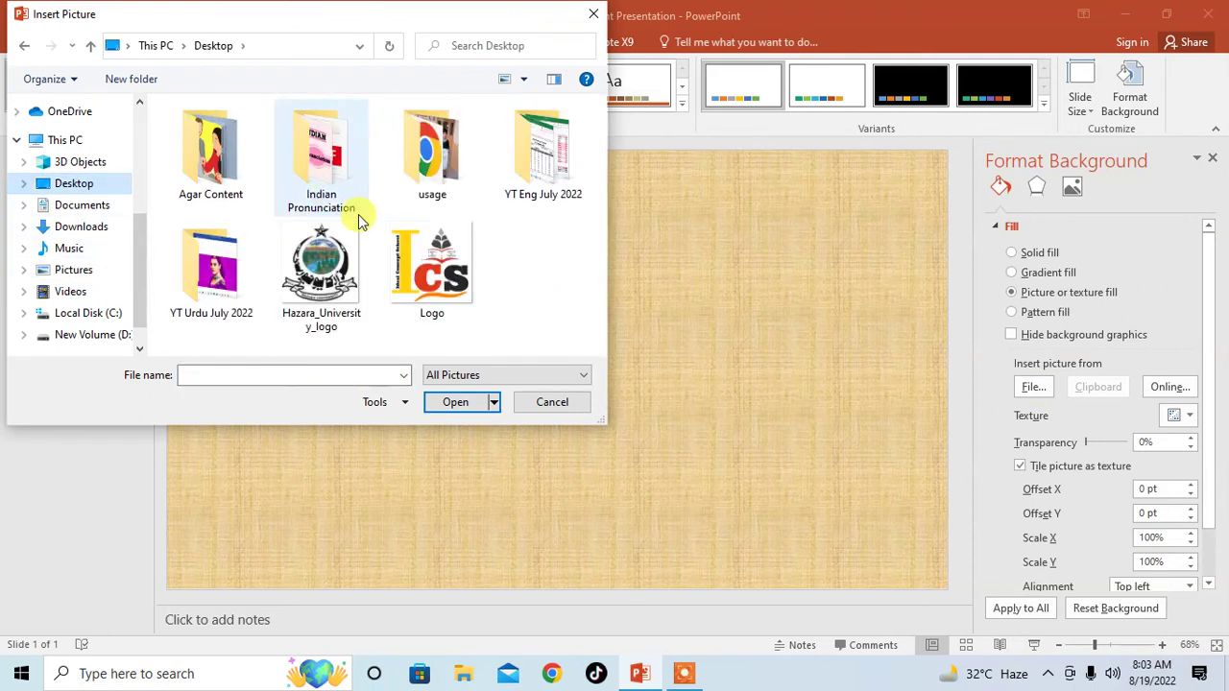
pyautogui.click(437, 264)
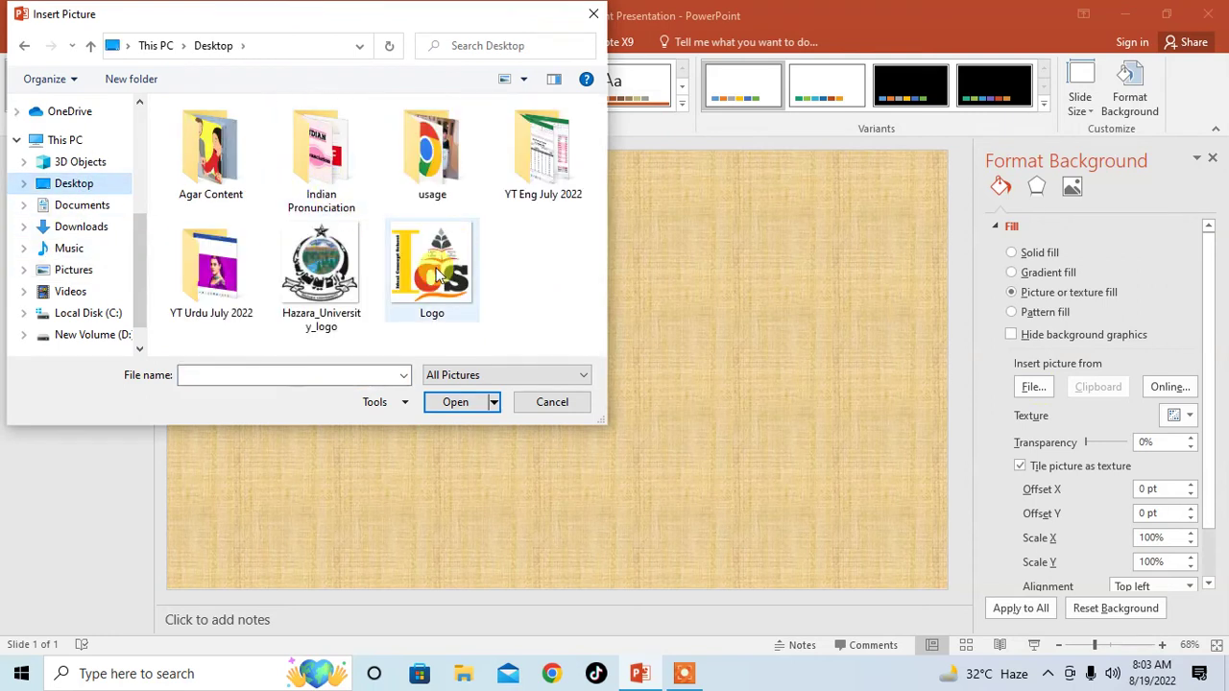
pyautogui.click(465, 402)
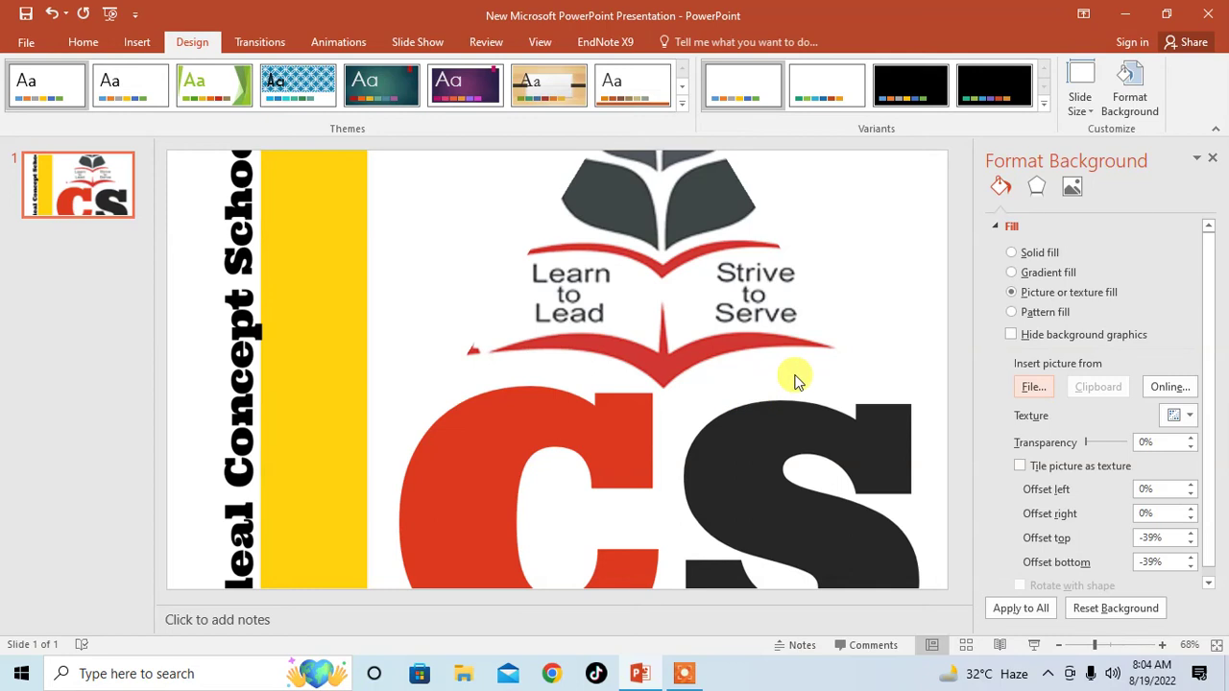
# Set the background picture's top and bottom offsets to 0% so the whole logo shows.
pyautogui.click(1154, 537)
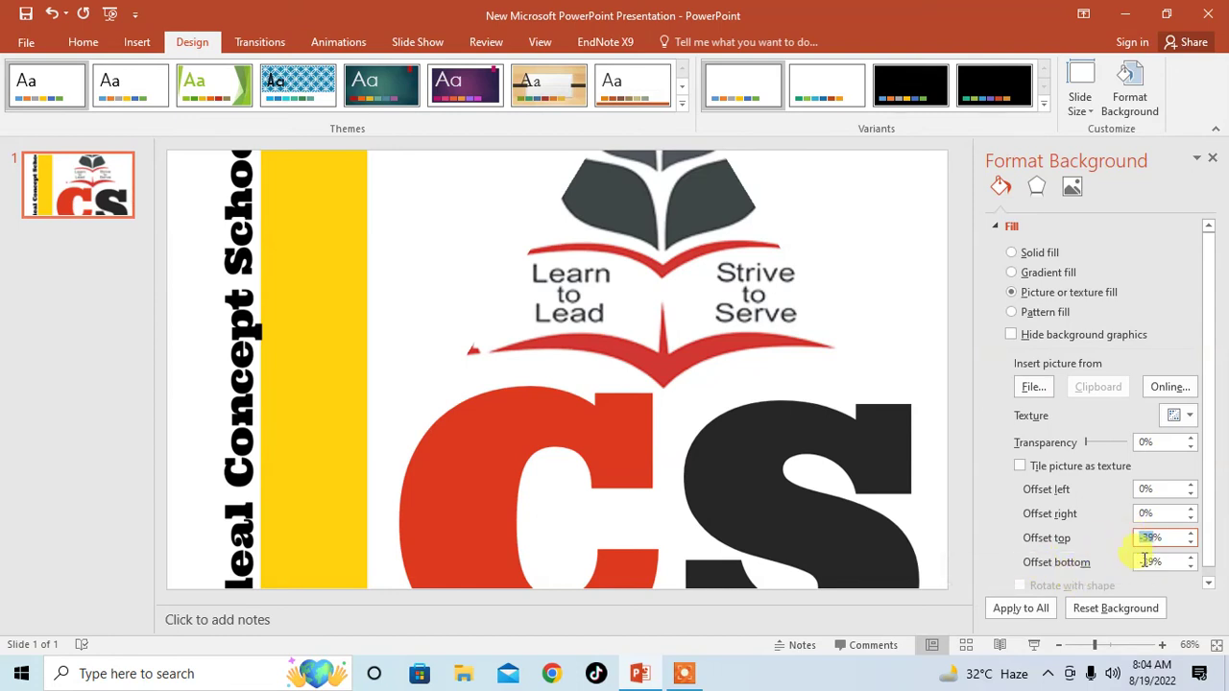
pyautogui.write('0')
pyautogui.press('Return')
pyautogui.click(1155, 563)
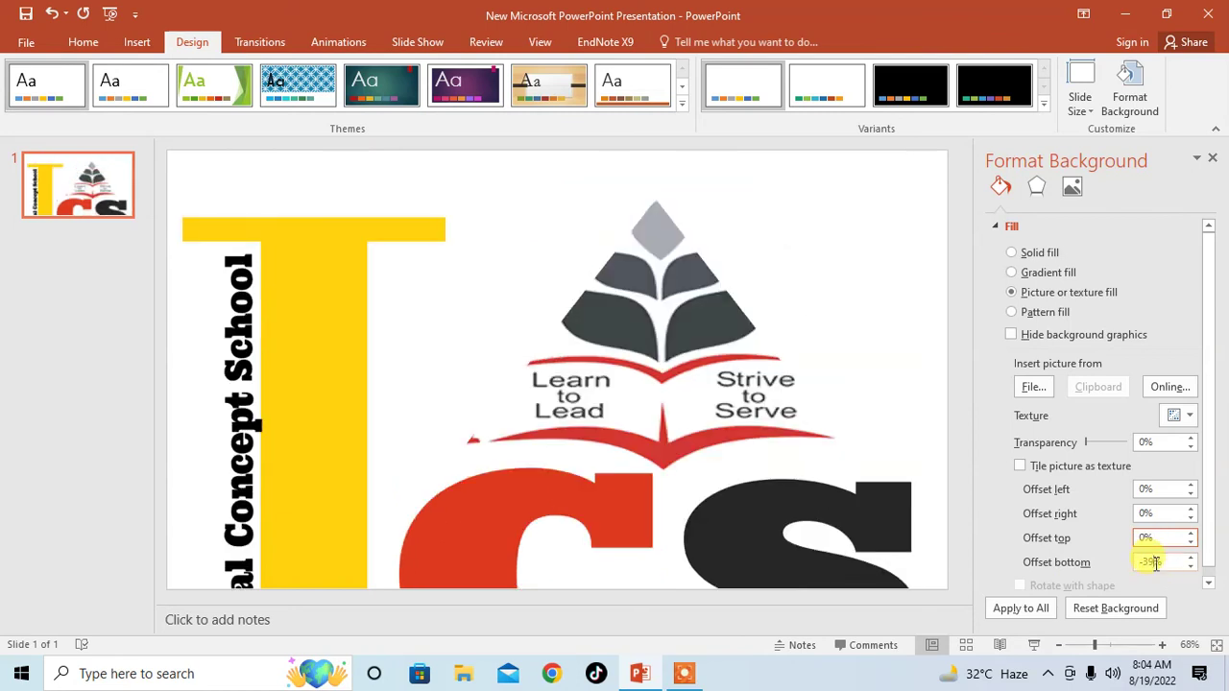
pyautogui.moveTo(1155, 563); pyautogui.dragTo(1136, 567)
pyautogui.write('0')
pyautogui.press('Return')
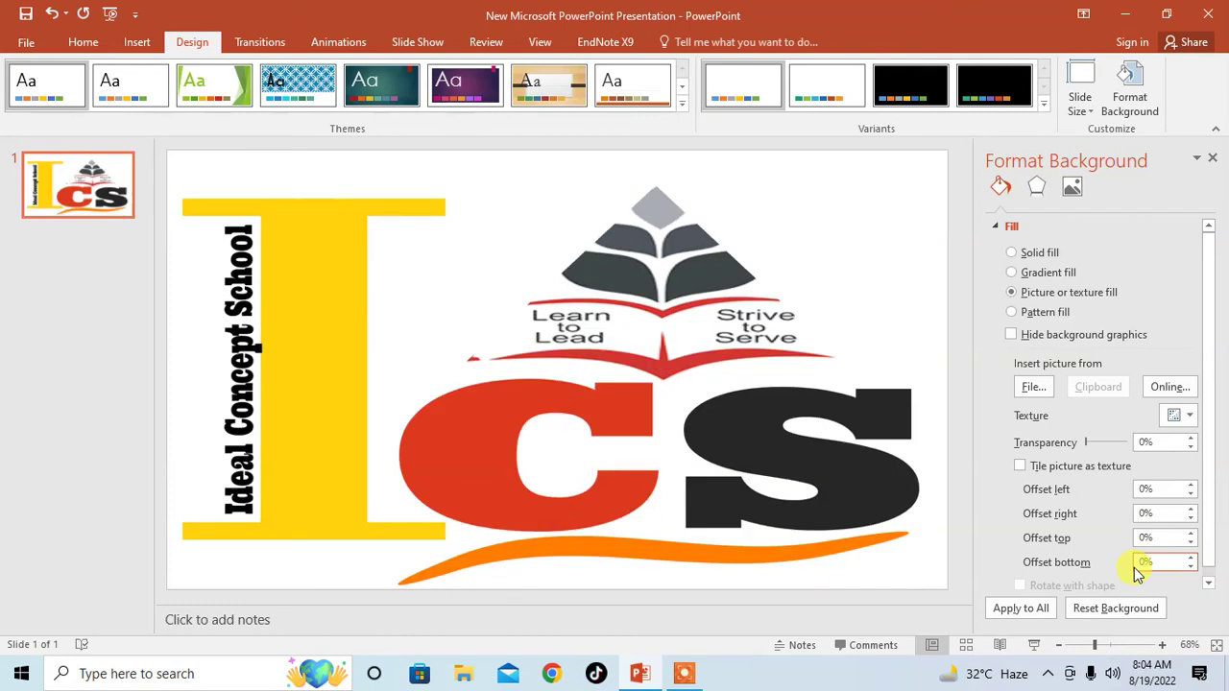
# Fade the background logo to about 71% transparency and get the Home tab's Text Box tool ready.
pyautogui.click(1085, 443)
pyautogui.moveTo(1086, 447); pyautogui.dragTo(1124, 450)
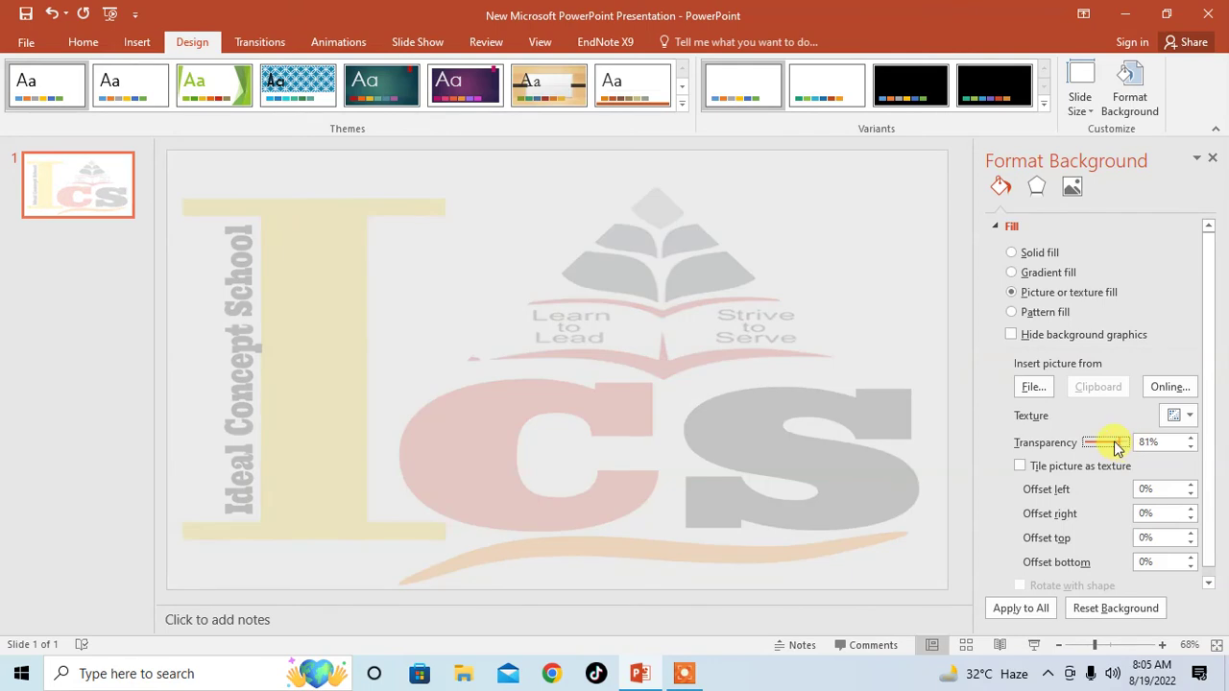
pyautogui.moveTo(1113, 442); pyautogui.dragTo(1119, 451)
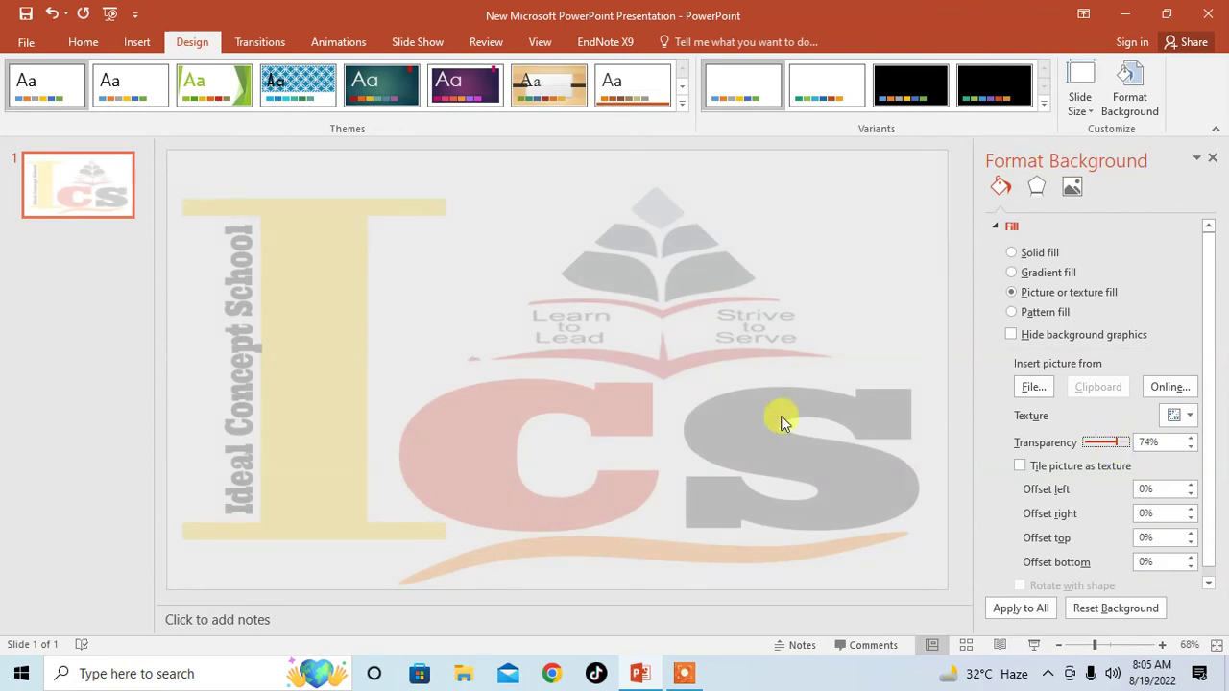
pyautogui.moveTo(1114, 447); pyautogui.dragTo(1101, 443)
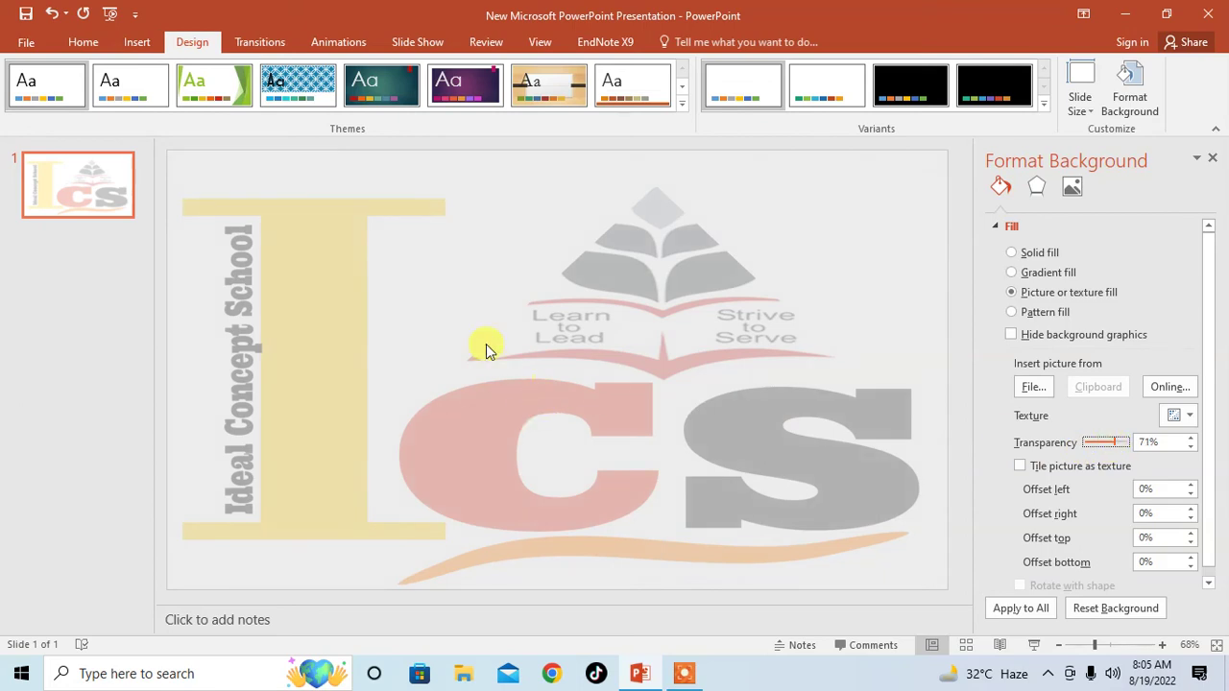
pyautogui.click(97, 48)
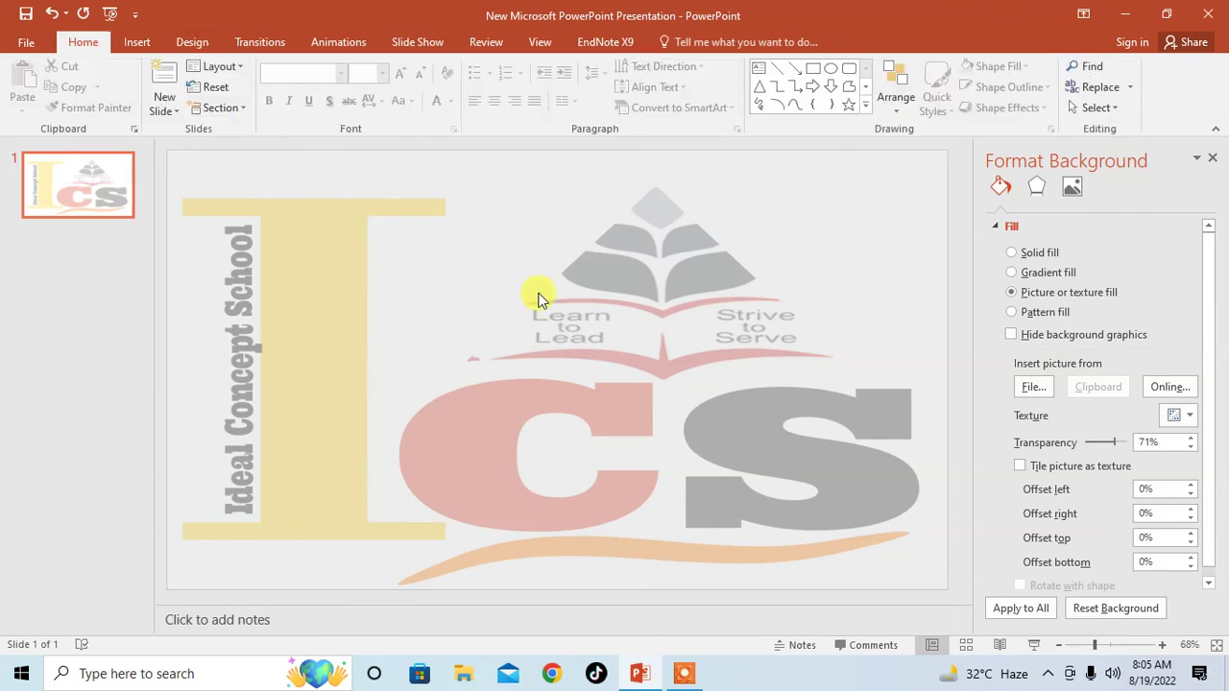
pyautogui.click(760, 70)
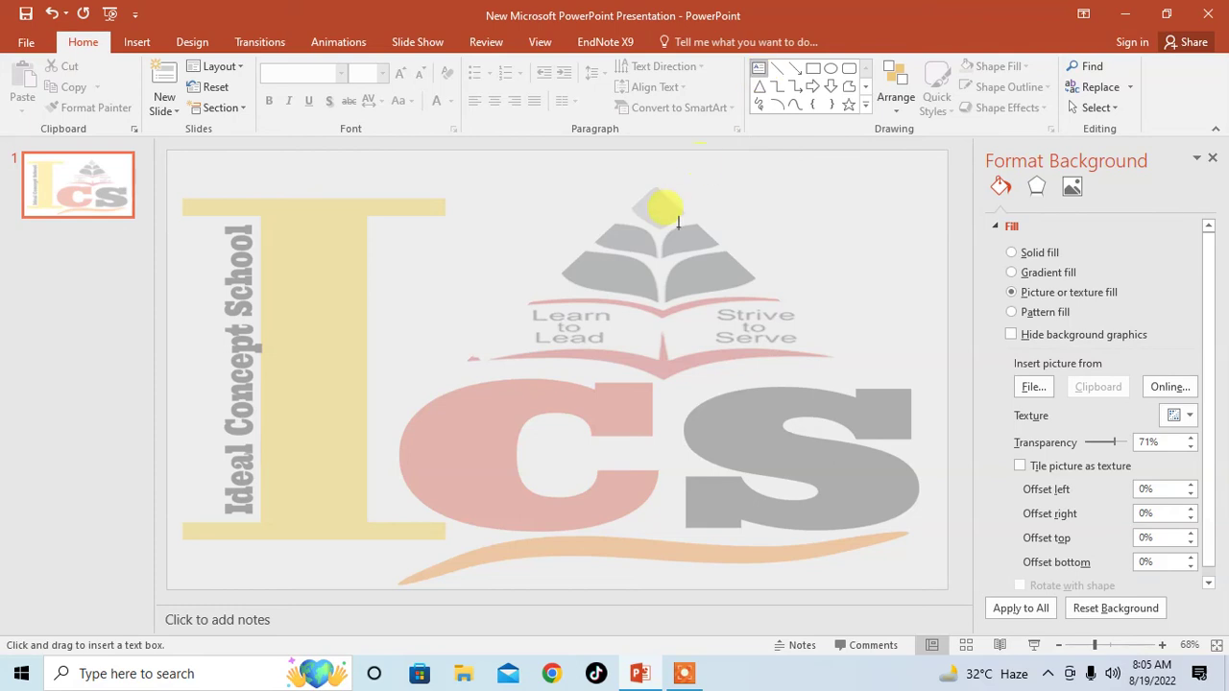
# Add a text box reading 'iDEAl concept school' and fix its case to 'Ideal concept school'.
pyautogui.click(394, 222)
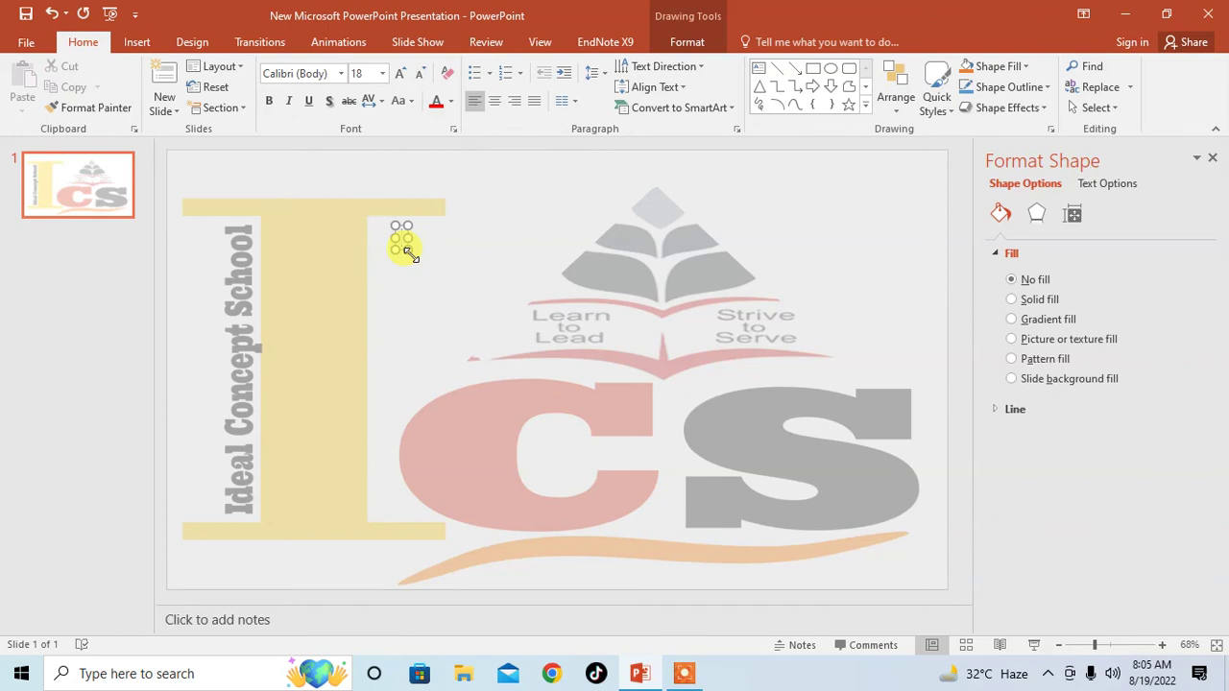
pyautogui.write('iDEA')
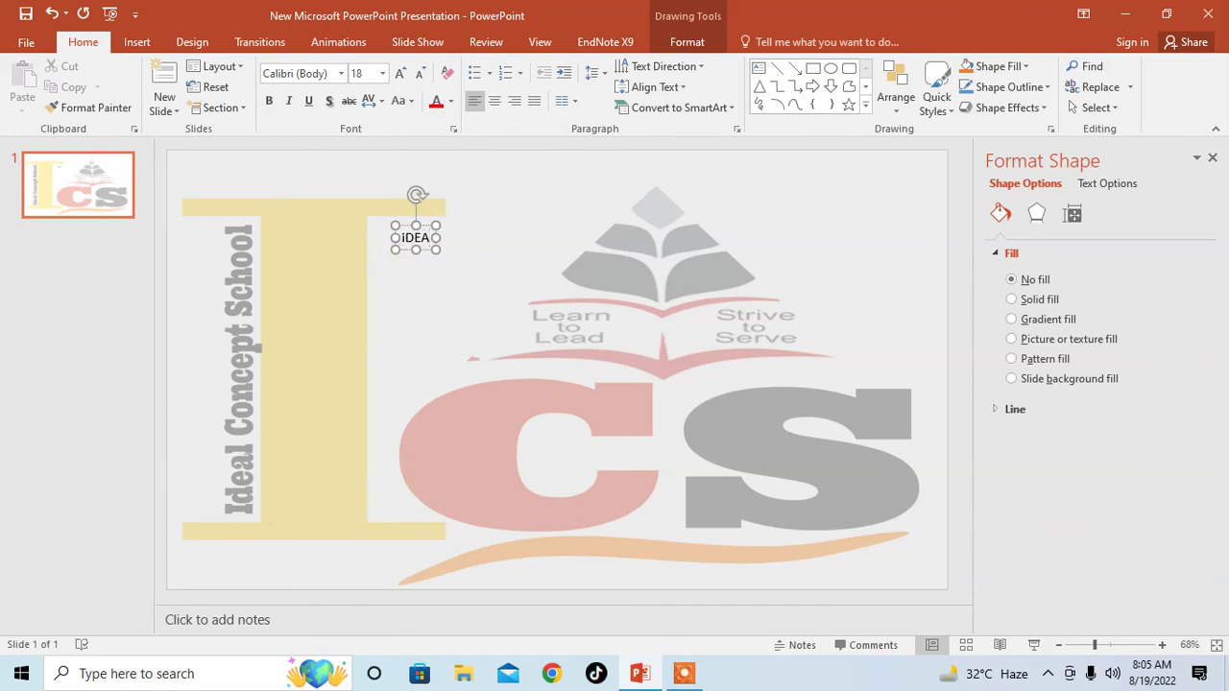
pyautogui.write('l concep')
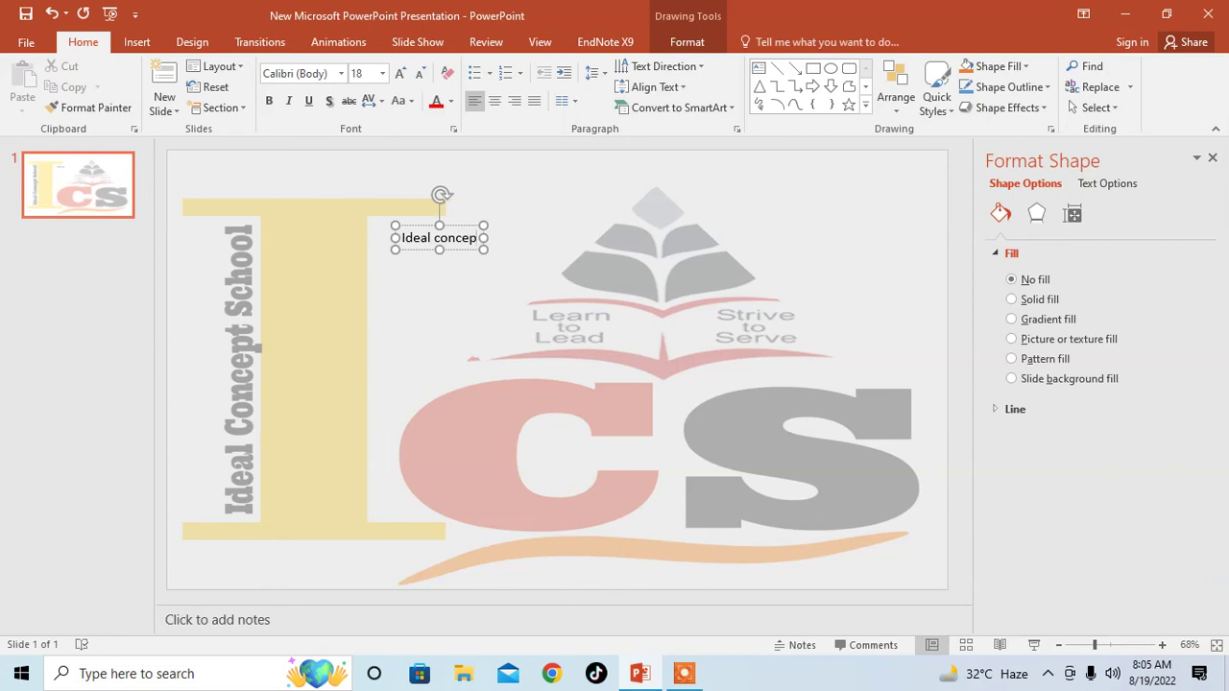
pyautogui.write('t school')
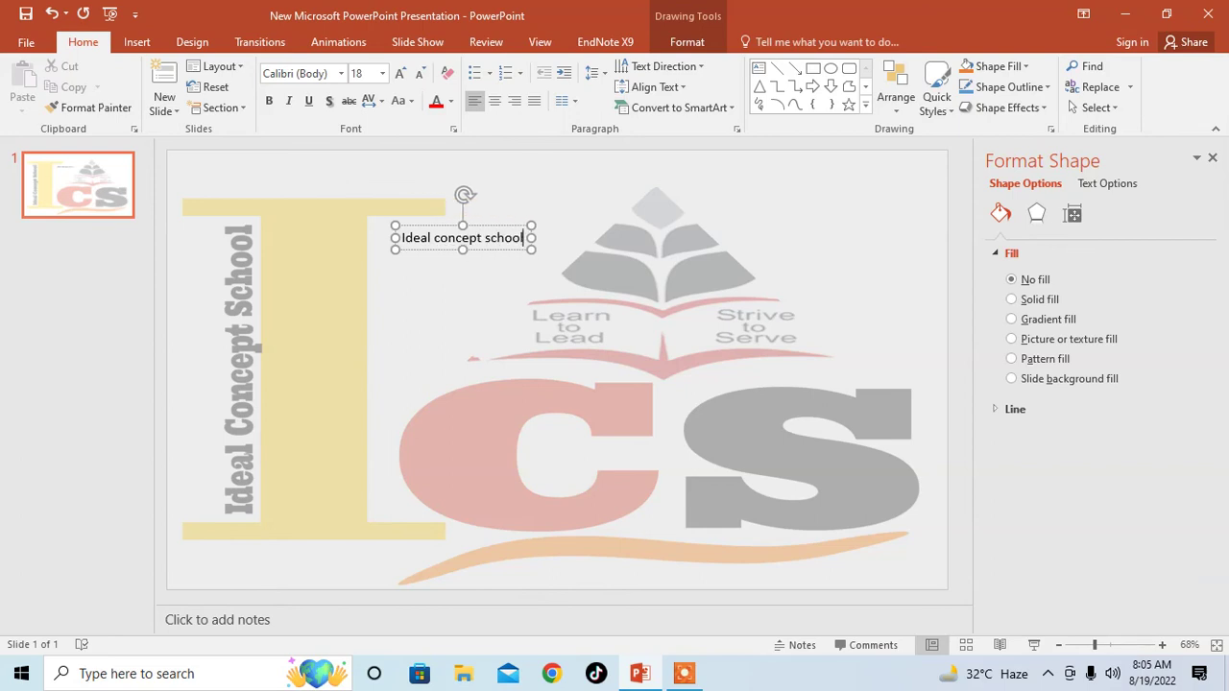
pyautogui.hotkey('ctrl', 'shift', 'Left')
pyautogui.hotkey('ctrl', 'shift', 'Left')
pyautogui.hotkey('ctrl', 'shift', 'Left')
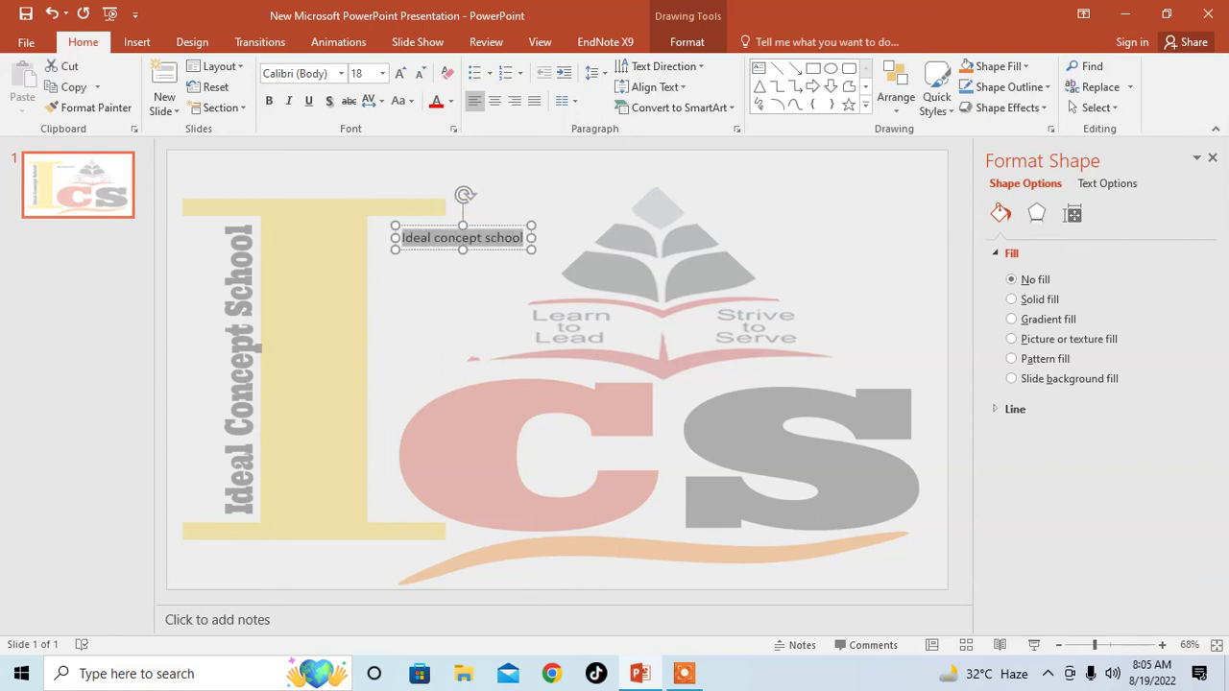
pyautogui.press('Left')
pyautogui.hotkey('shift', 'F3')
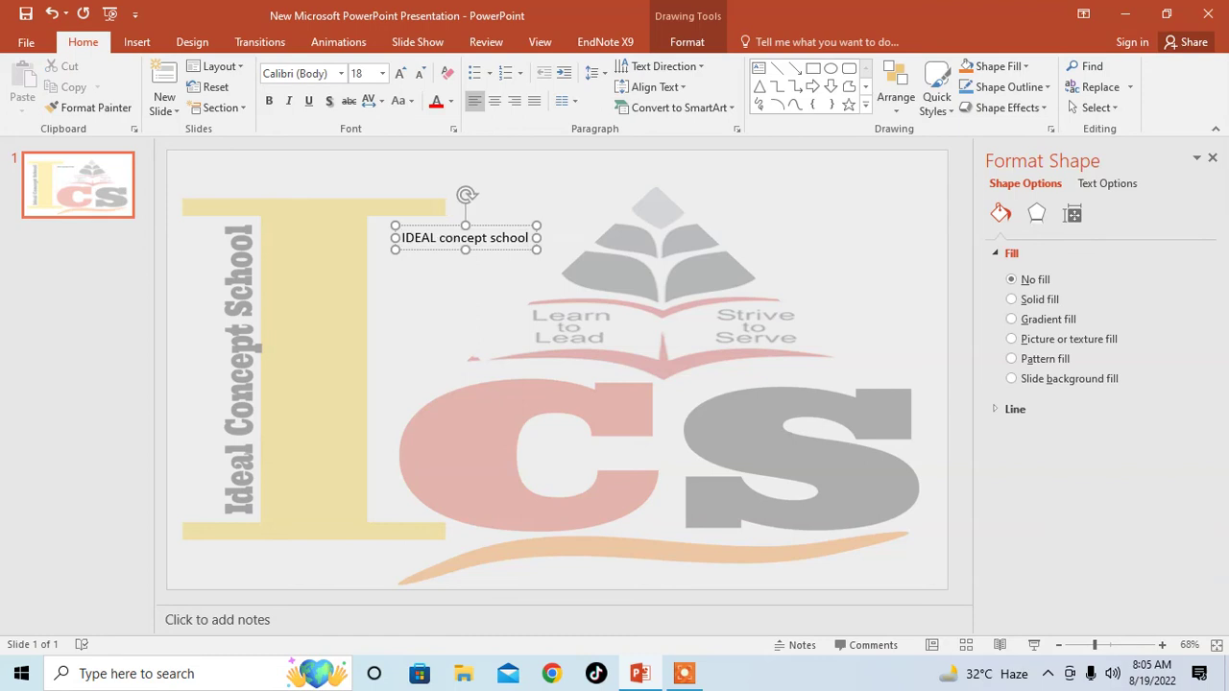
pyautogui.hotkey('shift', 'F3')
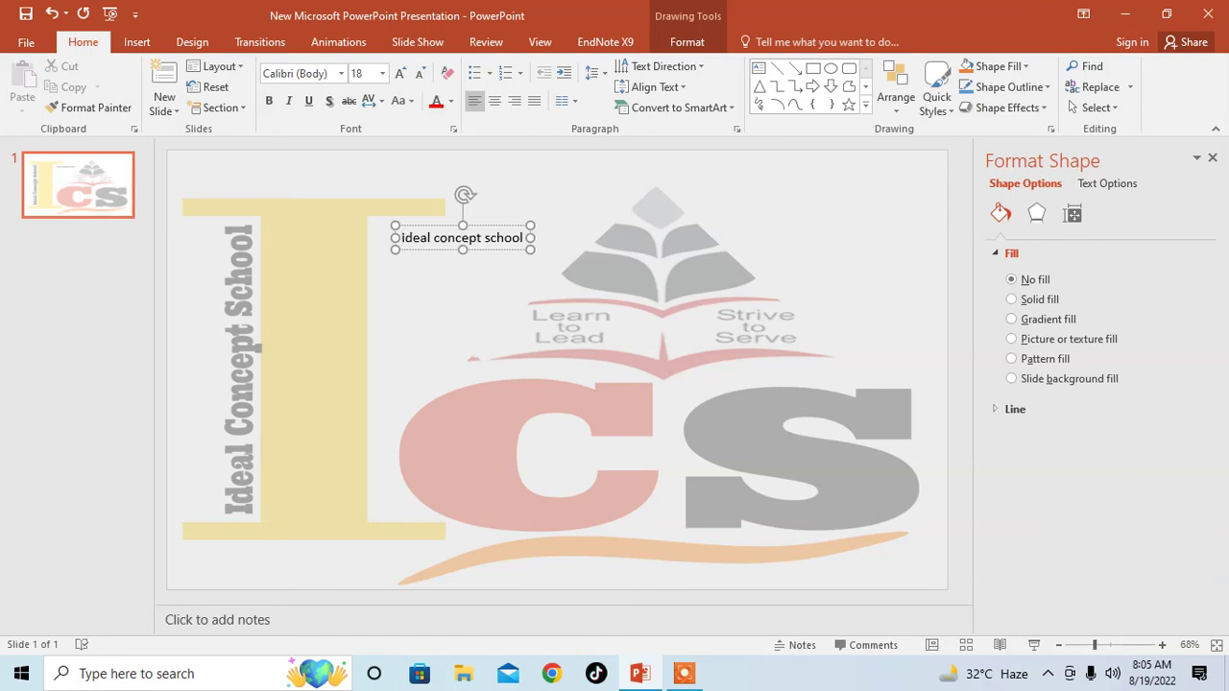
pyautogui.hotkey('shift', 'F3')
# Enlarge the title text to 44 pt and colour it black.
pyautogui.moveTo(521, 239); pyautogui.dragTo(401, 238)
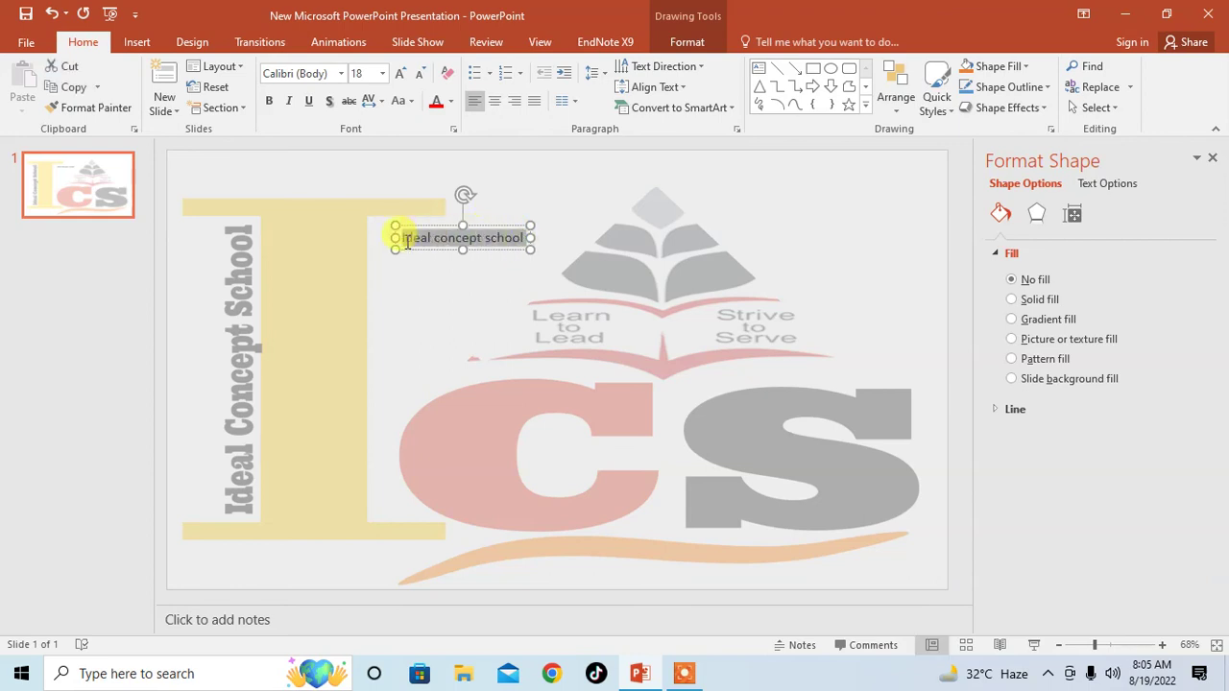
pyautogui.click(398, 73)
pyautogui.click(398, 74)
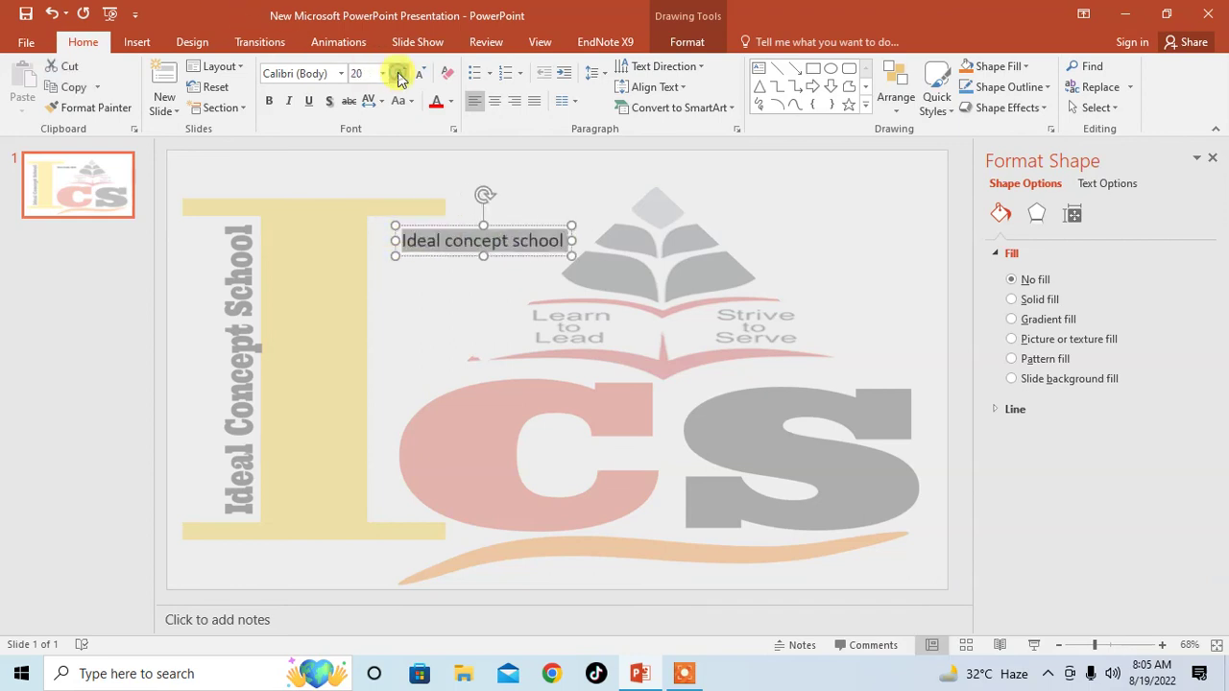
pyautogui.click(397, 74)
pyautogui.click(398, 74)
pyautogui.click(398, 74)
pyautogui.click(398, 74)
pyautogui.click(397, 74)
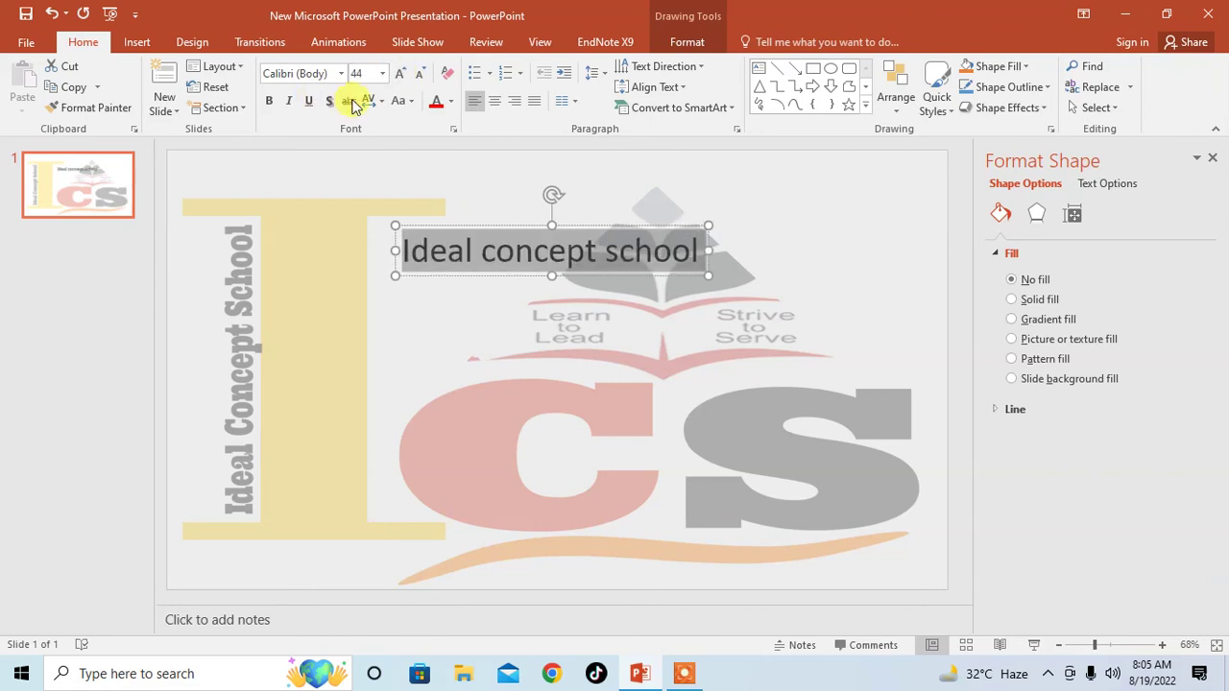
pyautogui.click(434, 101)
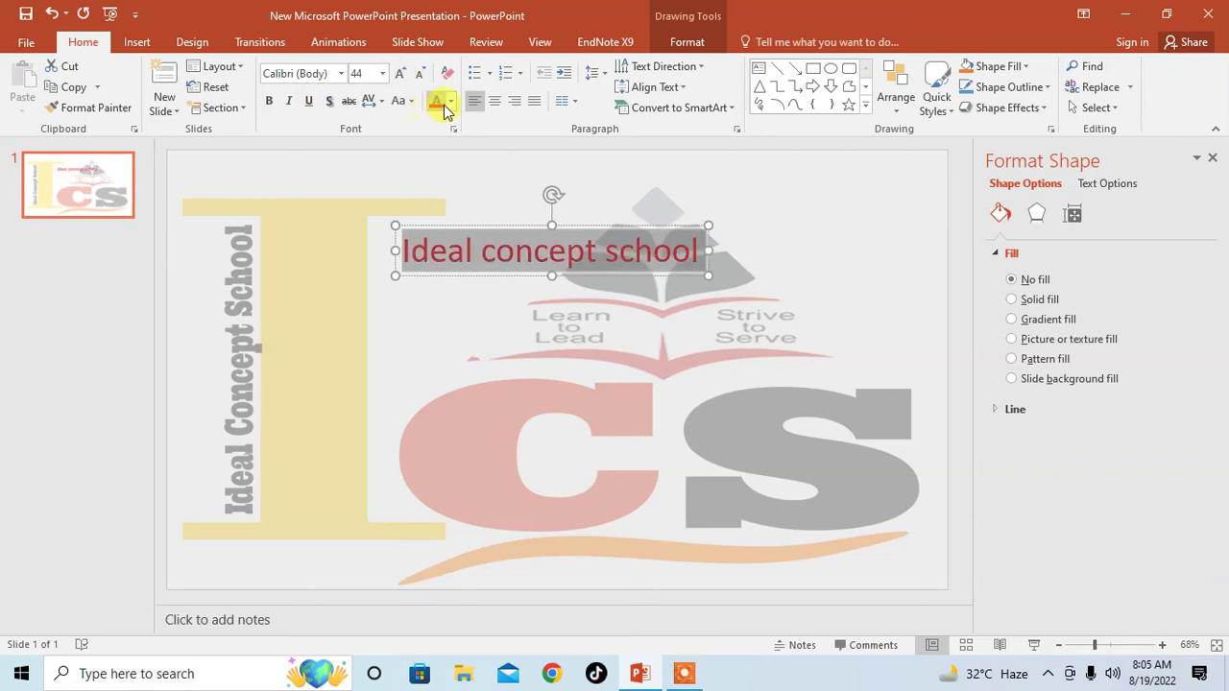
pyautogui.click(450, 104)
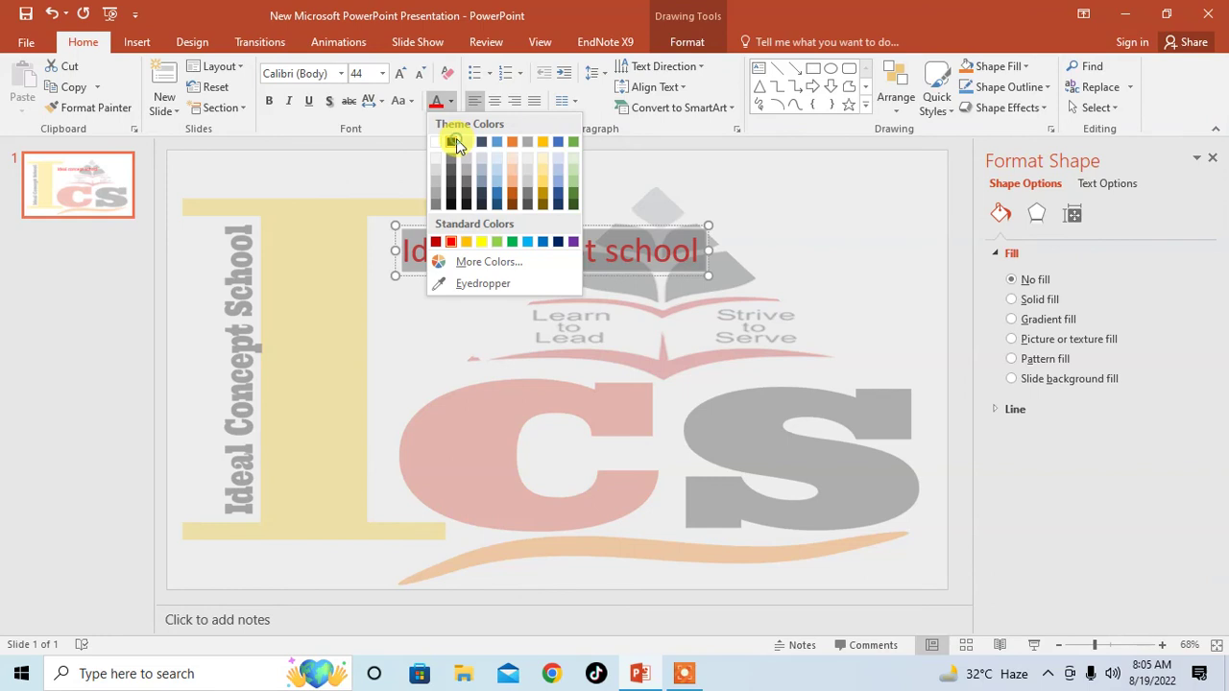
pyautogui.click(456, 138)
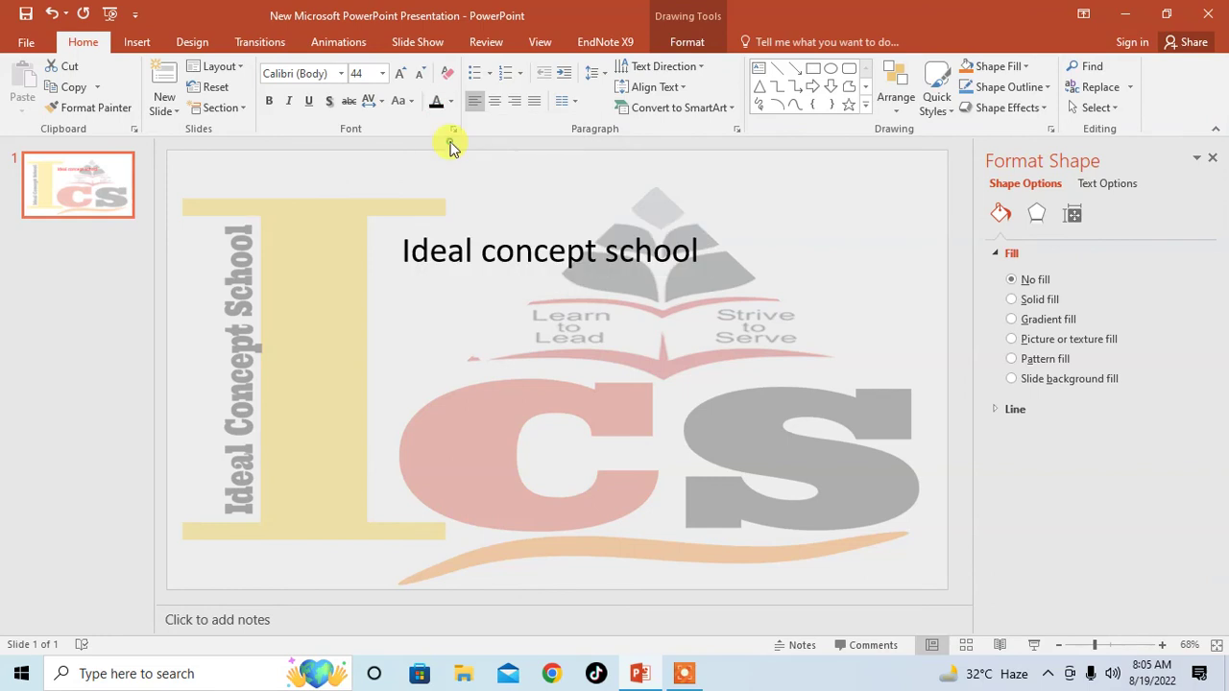
pyautogui.click(567, 252)
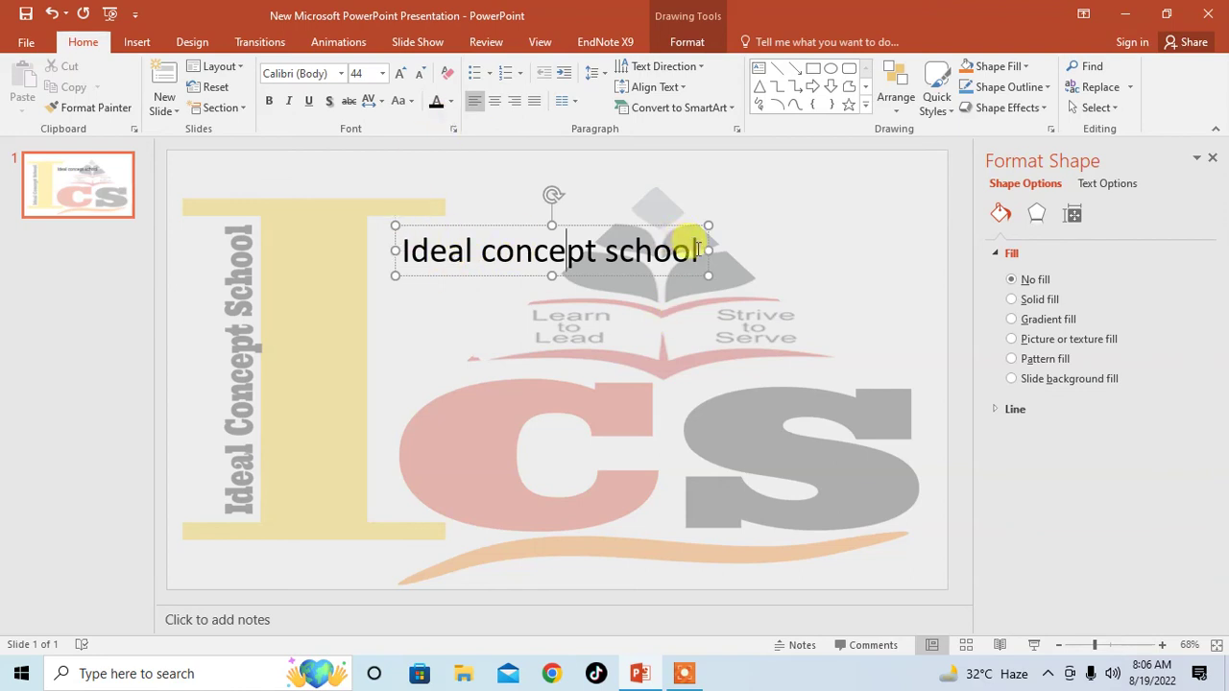
# Deselect the title and apply the faded ICS logo background to all slides.
pyautogui.moveTo(700, 251); pyautogui.dragTo(397, 252)
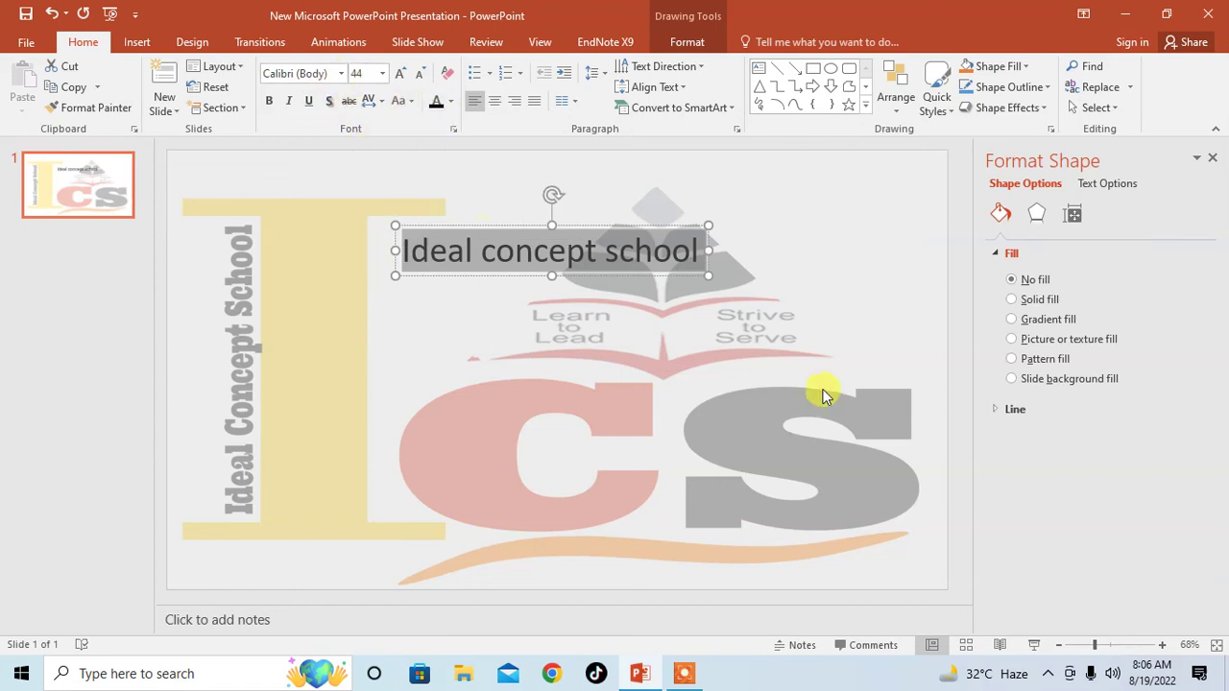
pyautogui.click(749, 405)
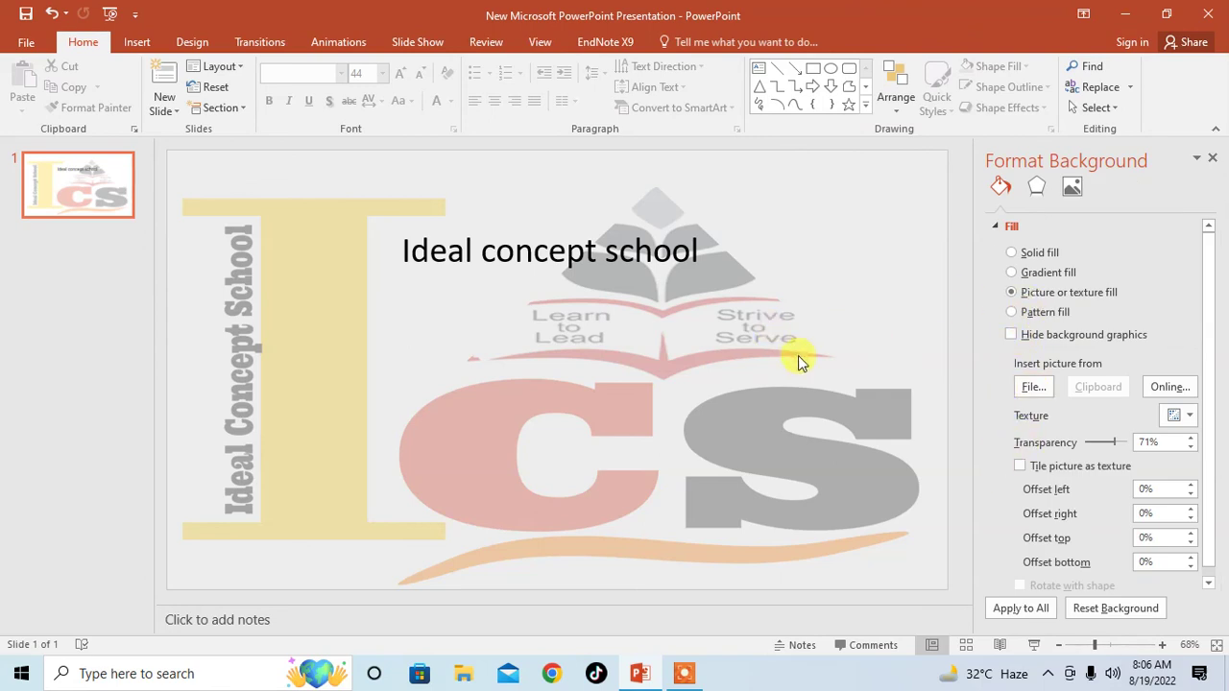
pyautogui.click(1035, 609)
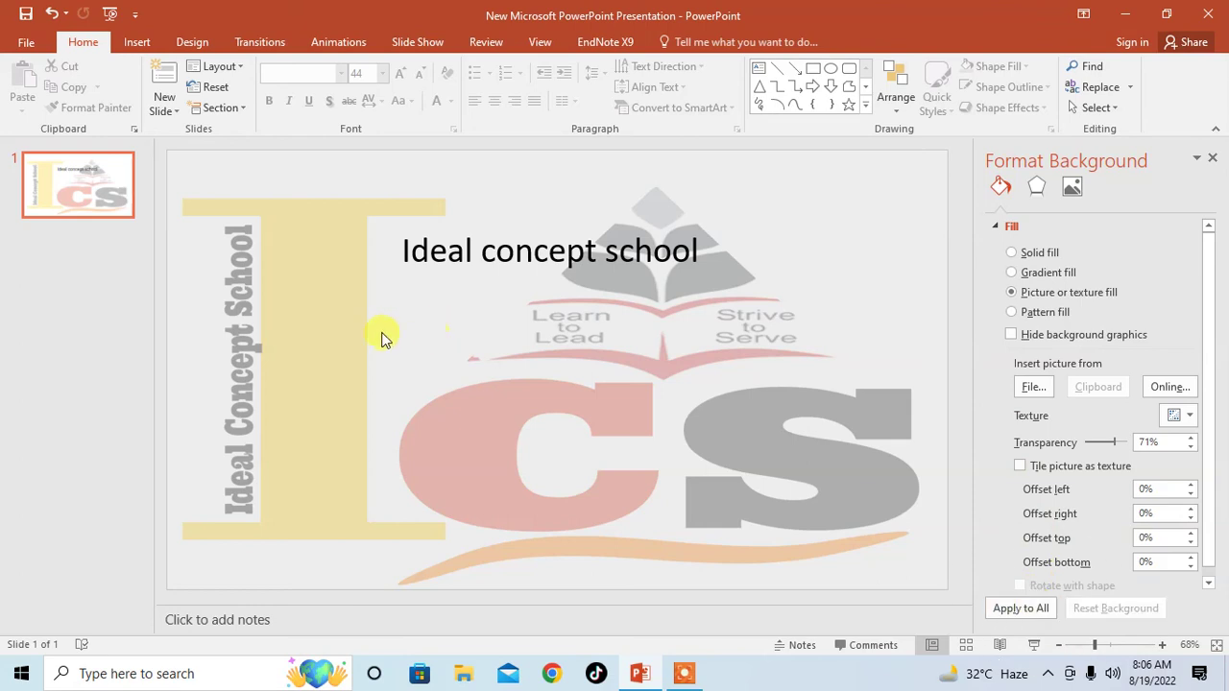
pyautogui.click(165, 103)
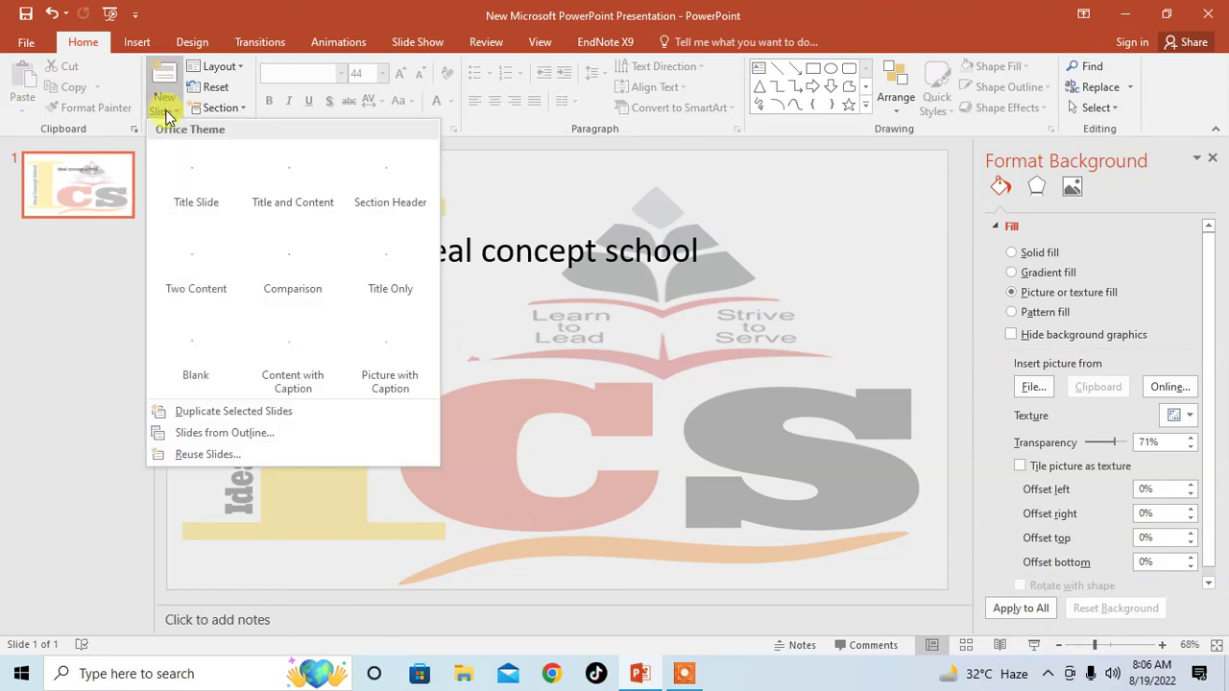
# Add two Blank slides after slide 1, then return to slide 1's title text box.
pyautogui.click(207, 351)
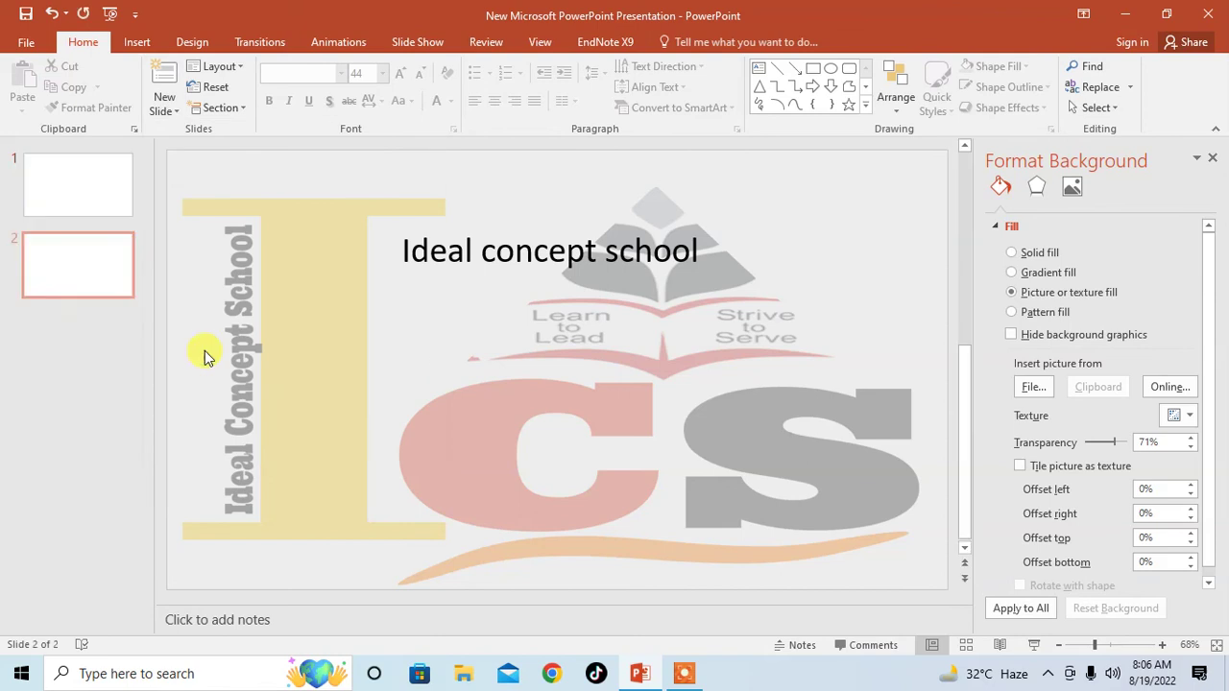
pyautogui.click(110, 269)
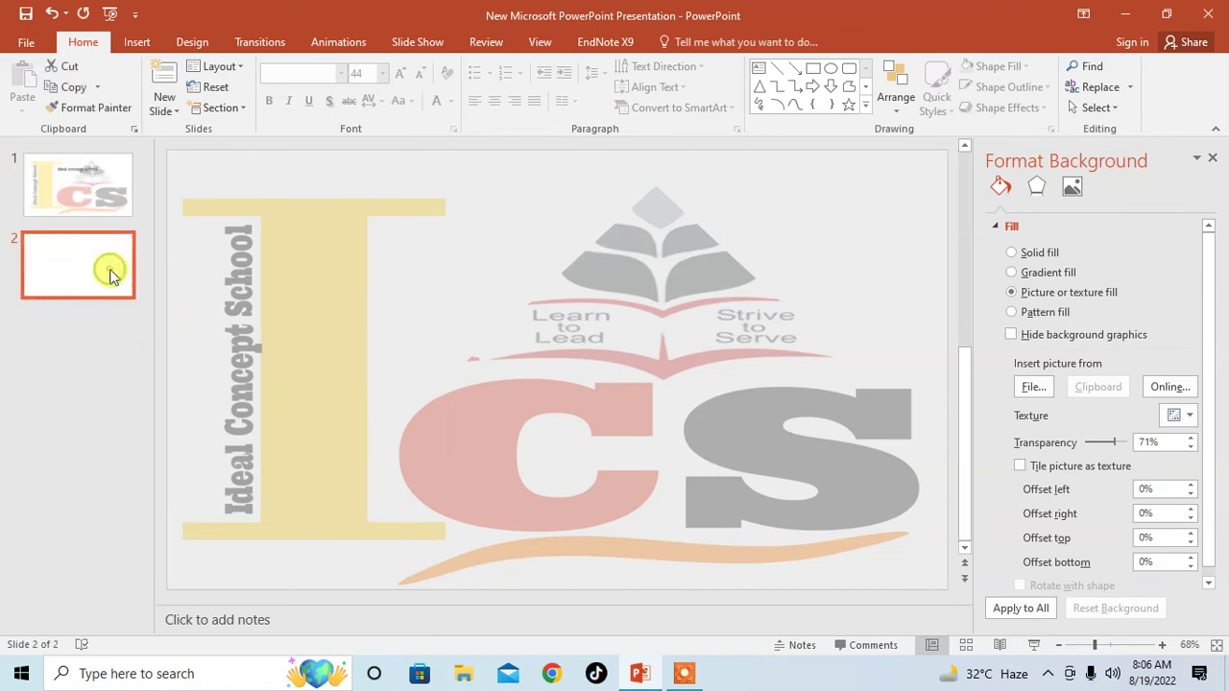
pyautogui.click(160, 114)
pyautogui.click(209, 344)
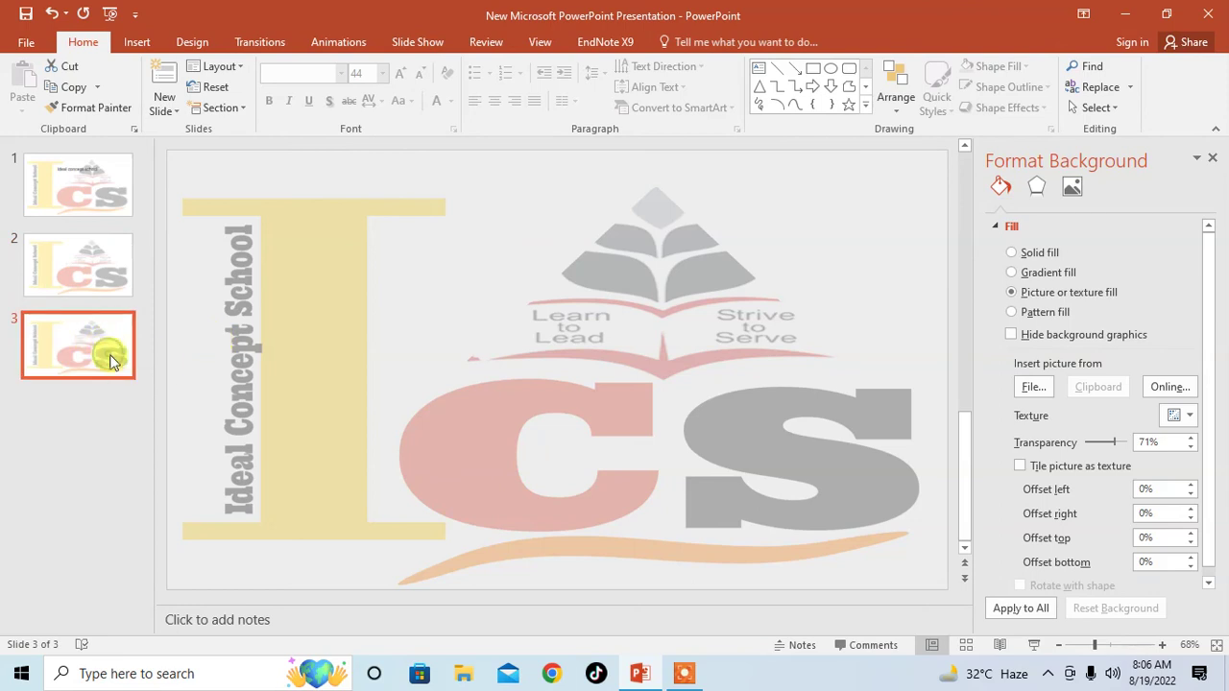
pyautogui.click(99, 265)
pyautogui.click(99, 201)
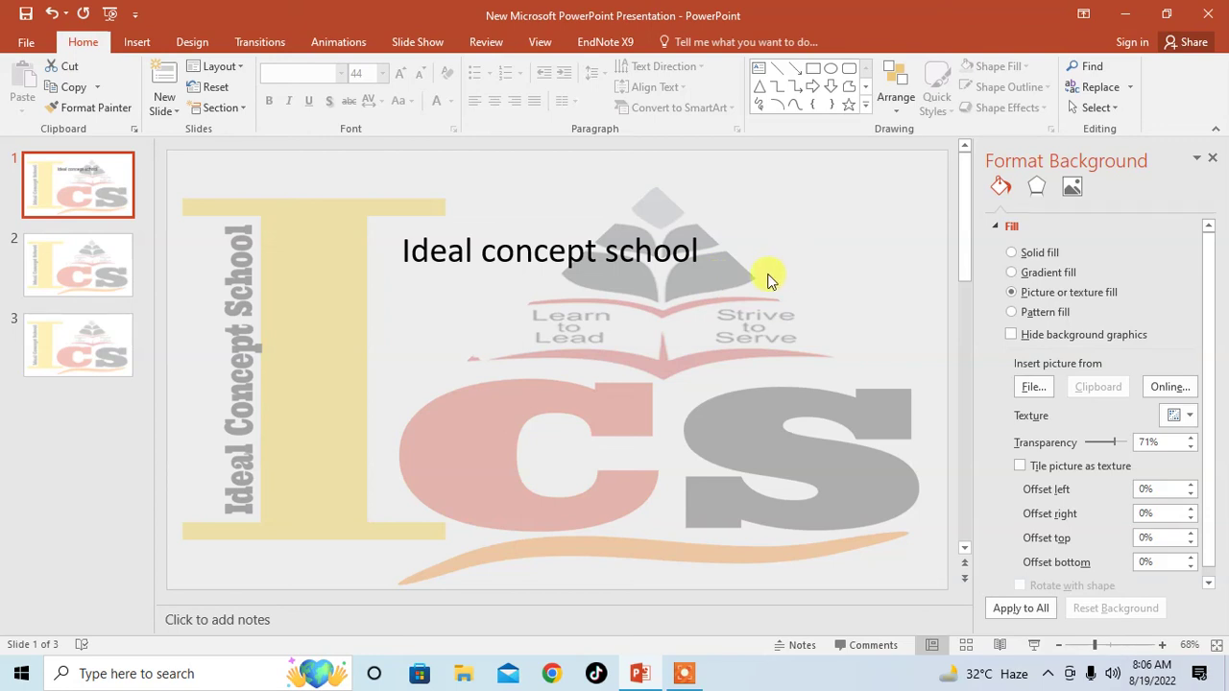
pyautogui.click(700, 250)
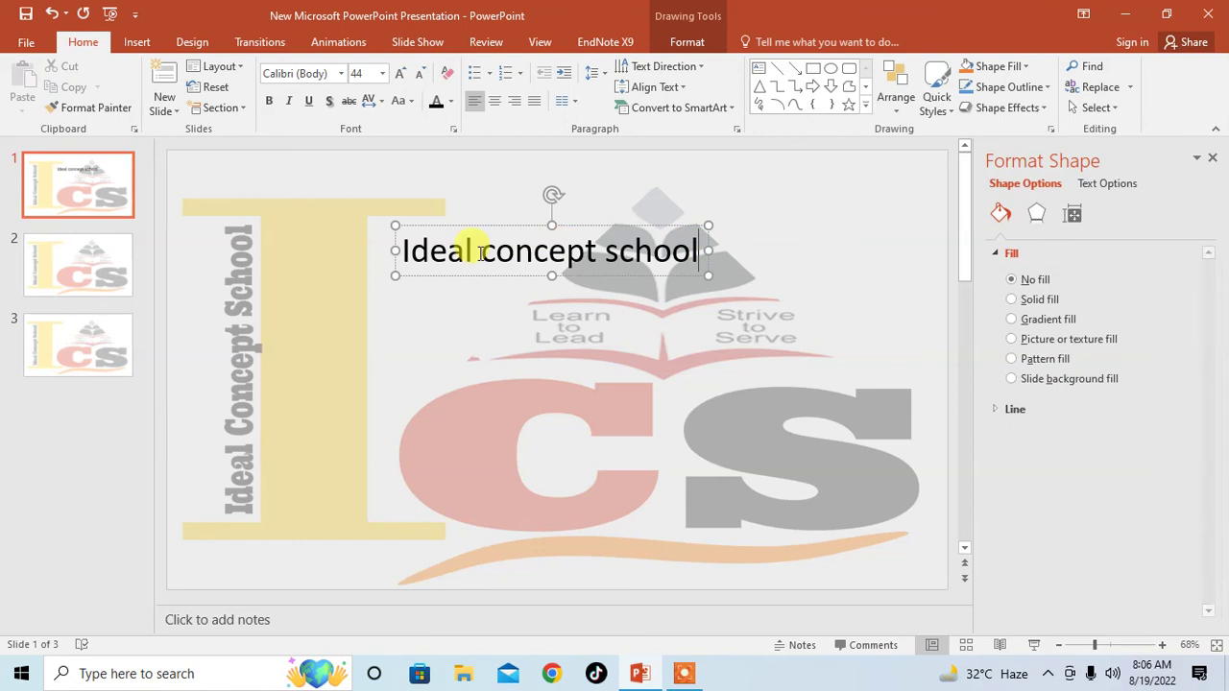
# Select the whole 'Ideal concept school' title and preview fonts down the list toward Brush Script MT.
pyautogui.tripleClick(397, 254)
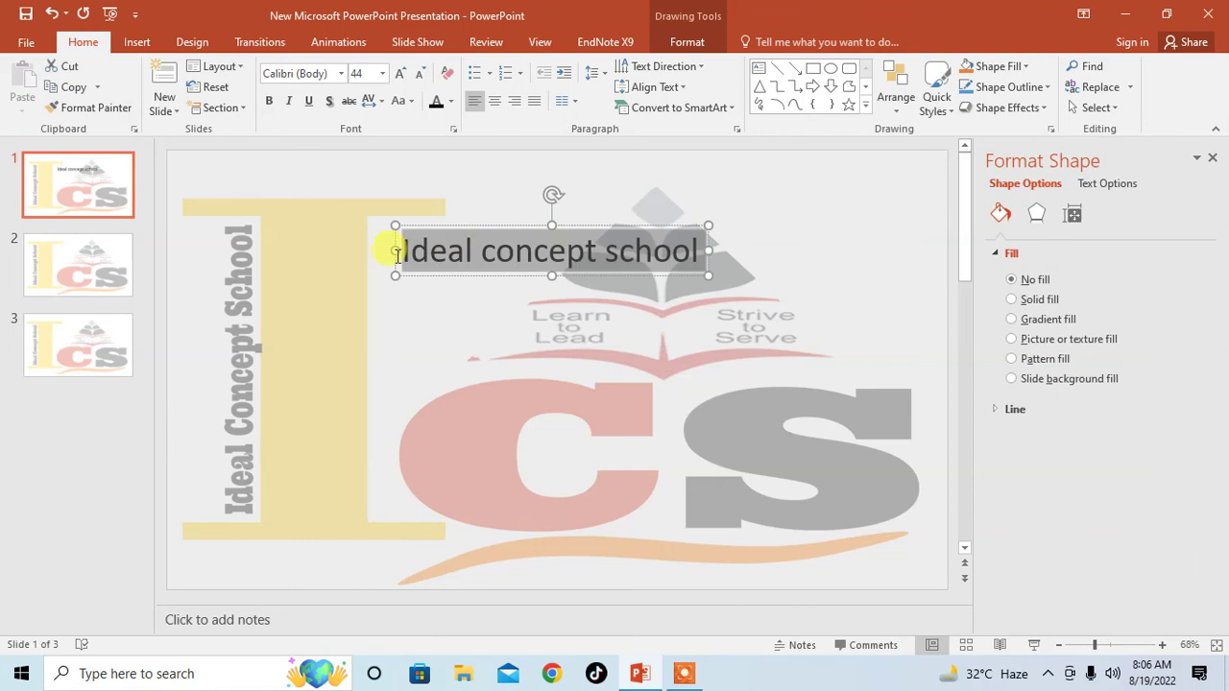
pyautogui.click(340, 74)
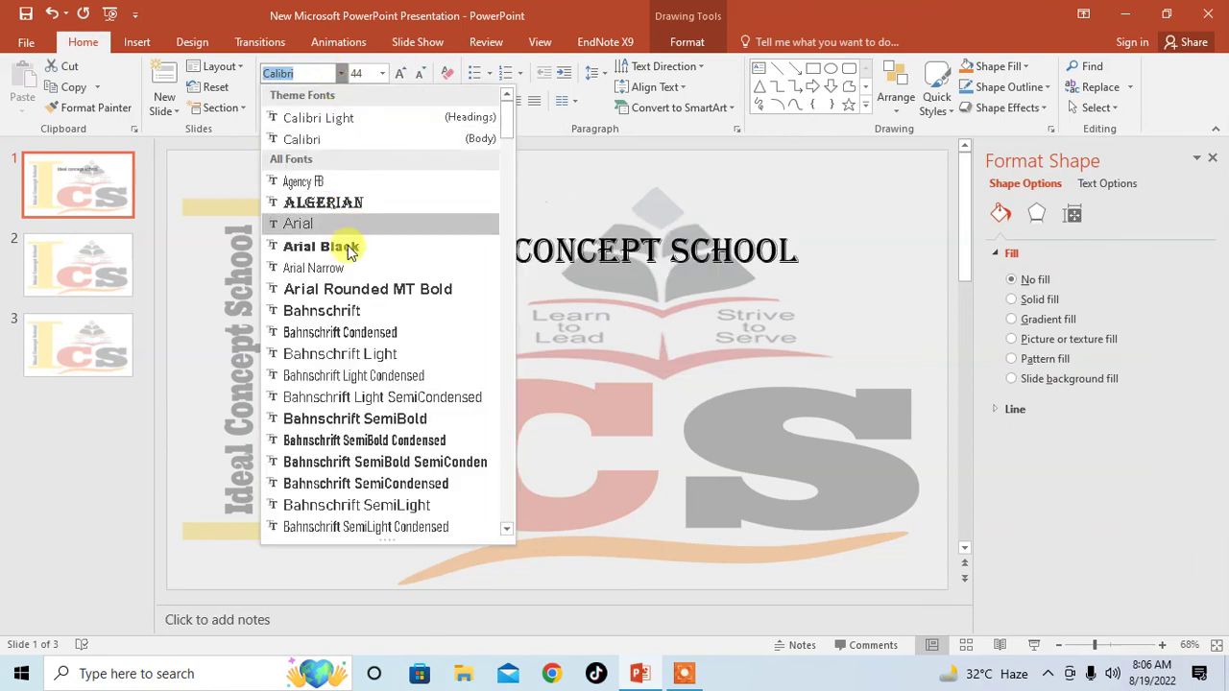
pyautogui.scroll(-3, 372, 326)
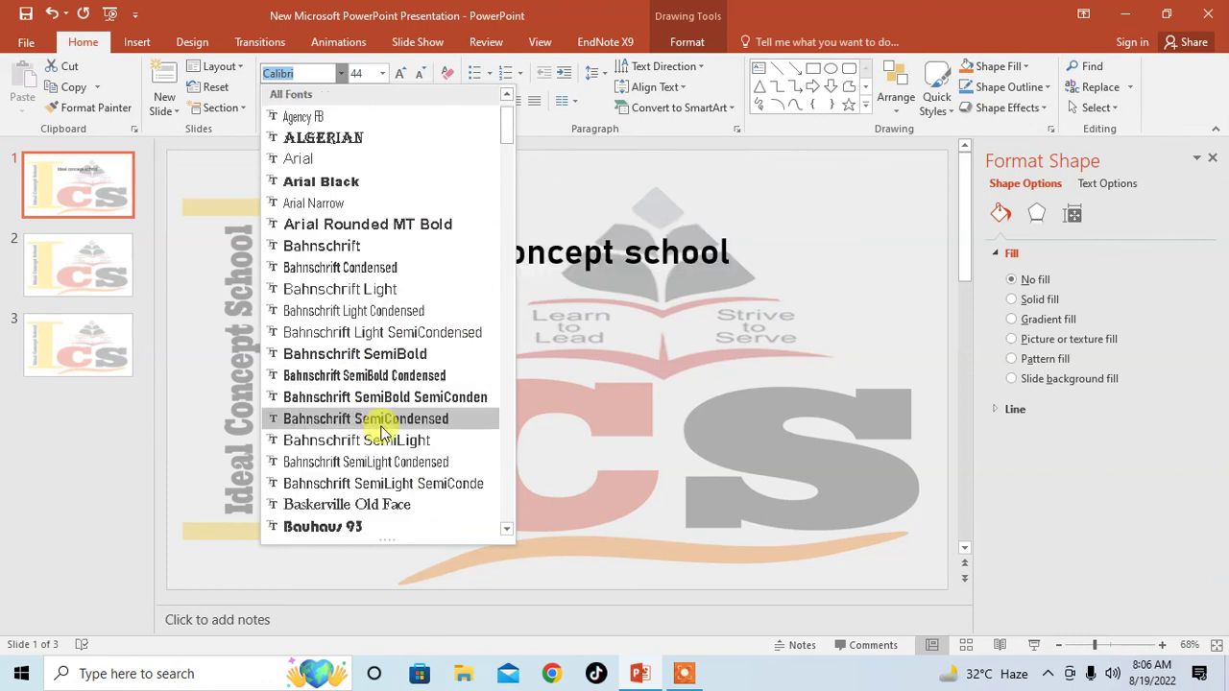
pyautogui.scroll(-2, 373, 437)
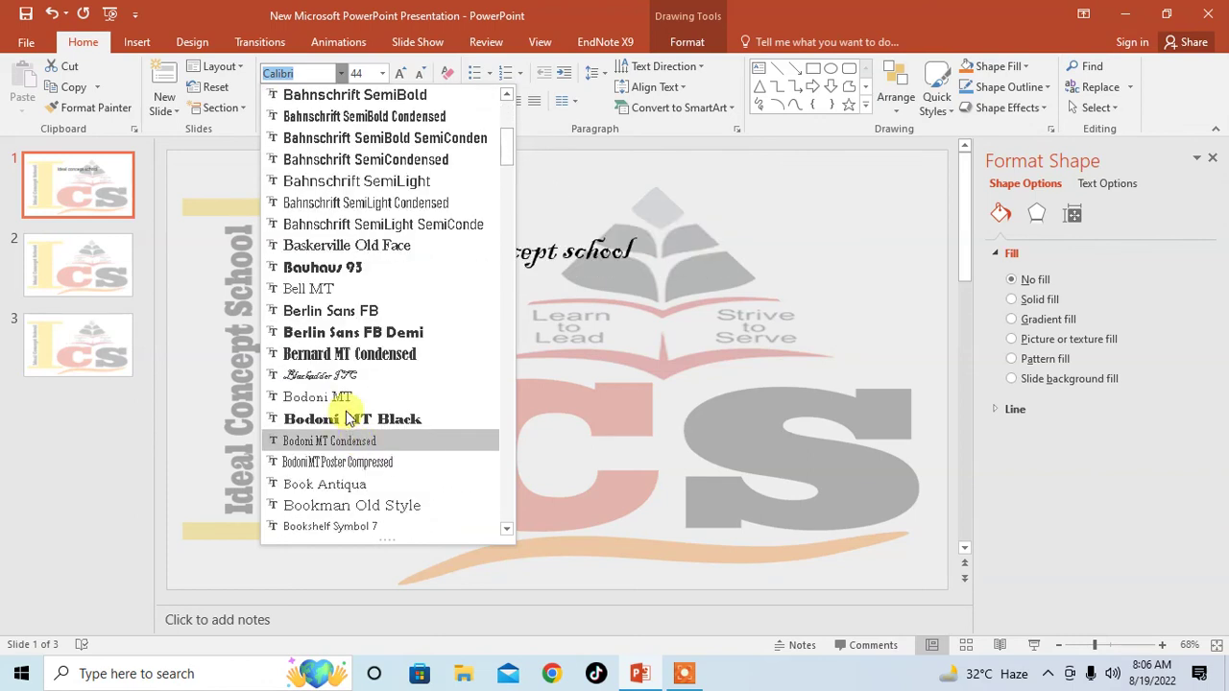
pyautogui.scroll(-2, 360, 288)
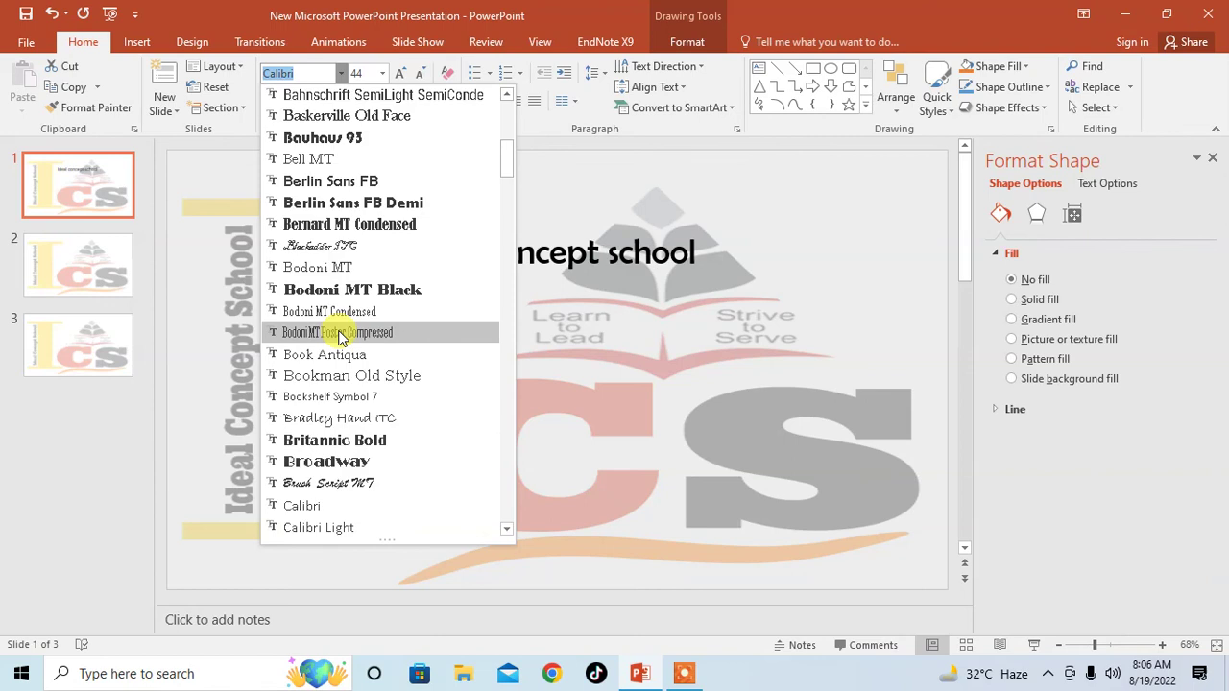
pyautogui.scroll(-1, 343, 337)
pyautogui.scroll(-1, 343, 341)
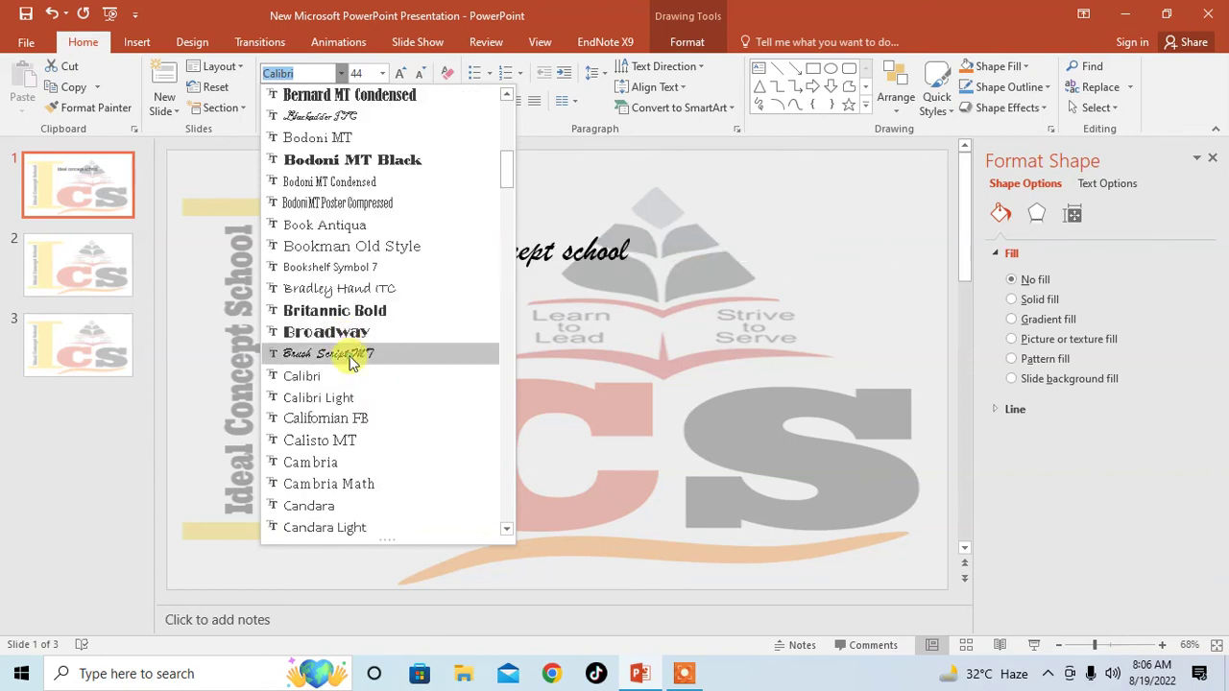